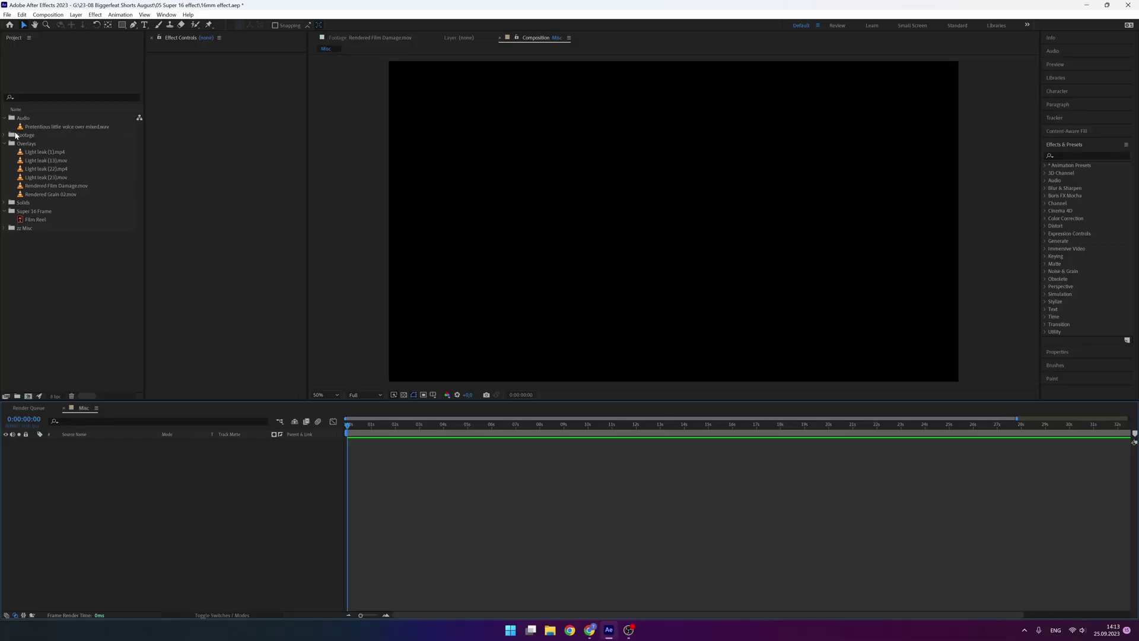
Create a 2880×2160 composition named 16mm precomp at 23,976 fps.
click(5, 135)
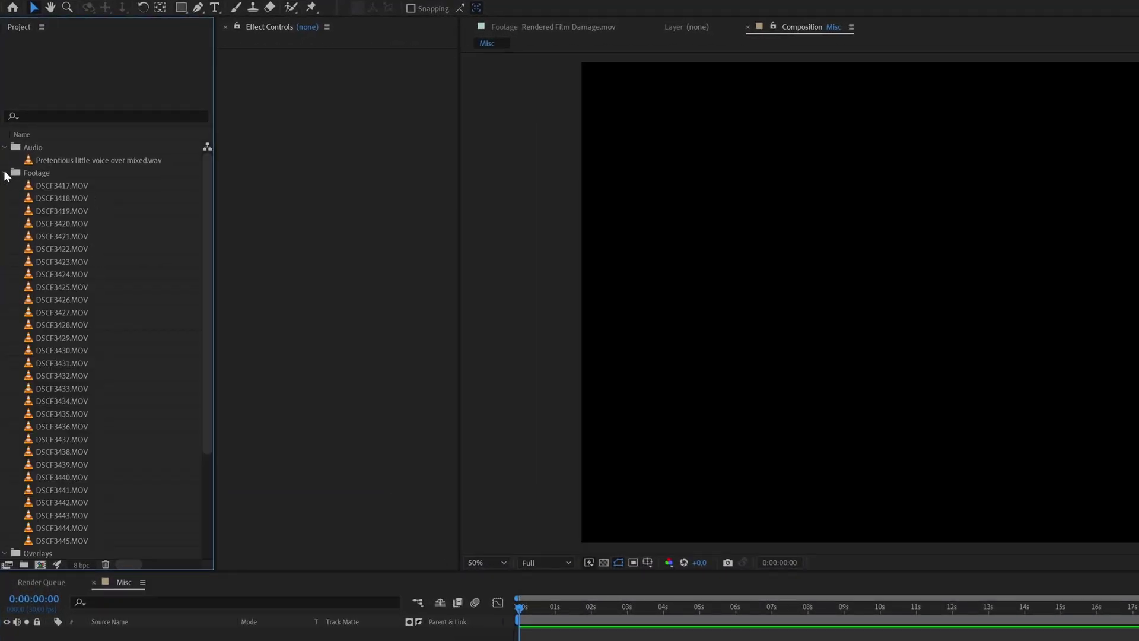
click(4, 174)
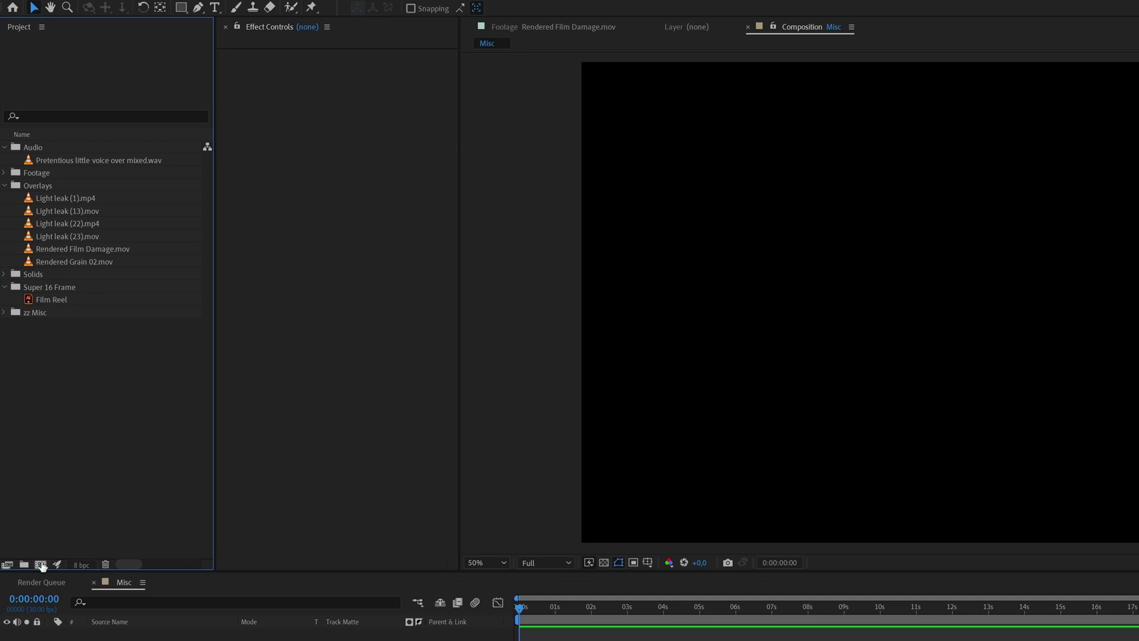
click(41, 564)
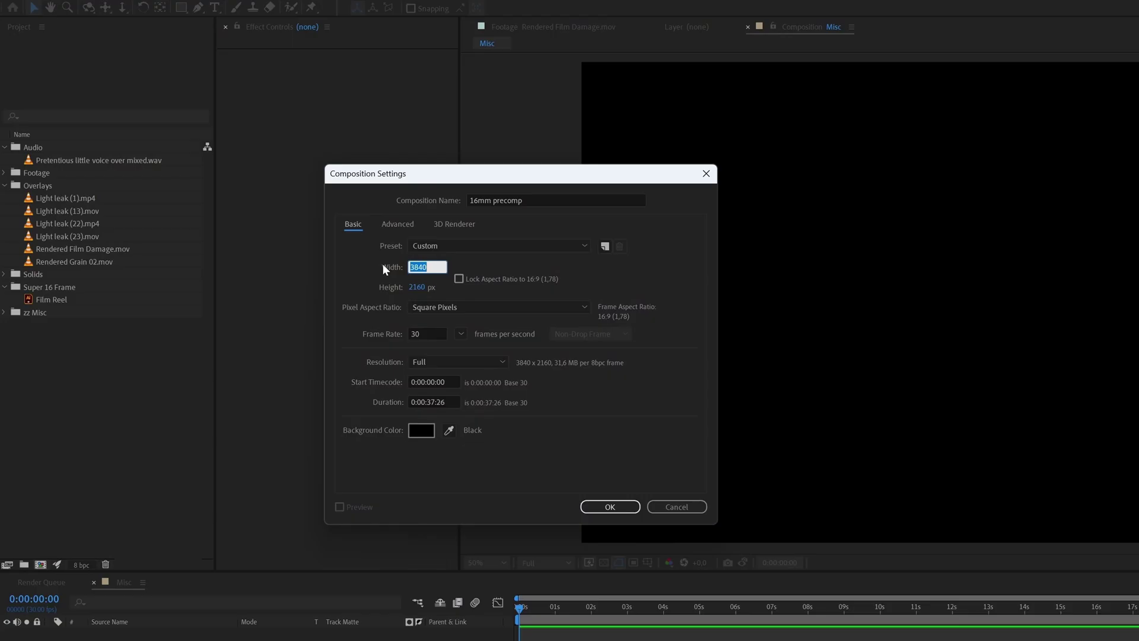
text(288)
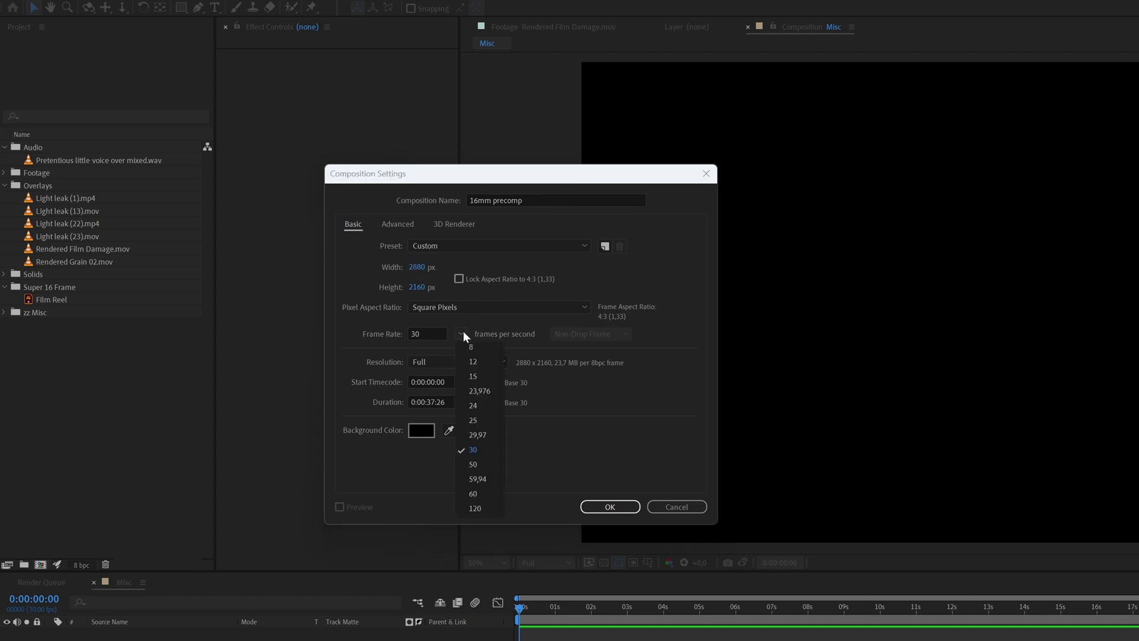
click(479, 391)
click(609, 506)
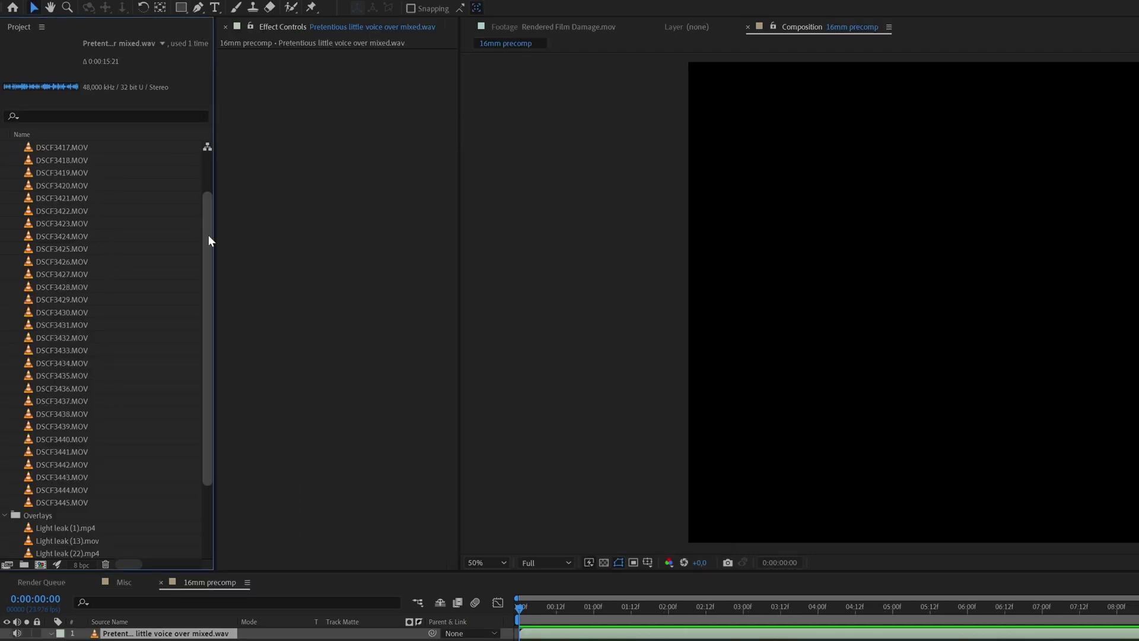
Add the DSCF3434.MOV clip to the 16mm precomp timeline.
click(61, 362)
key(ctrl+slash)
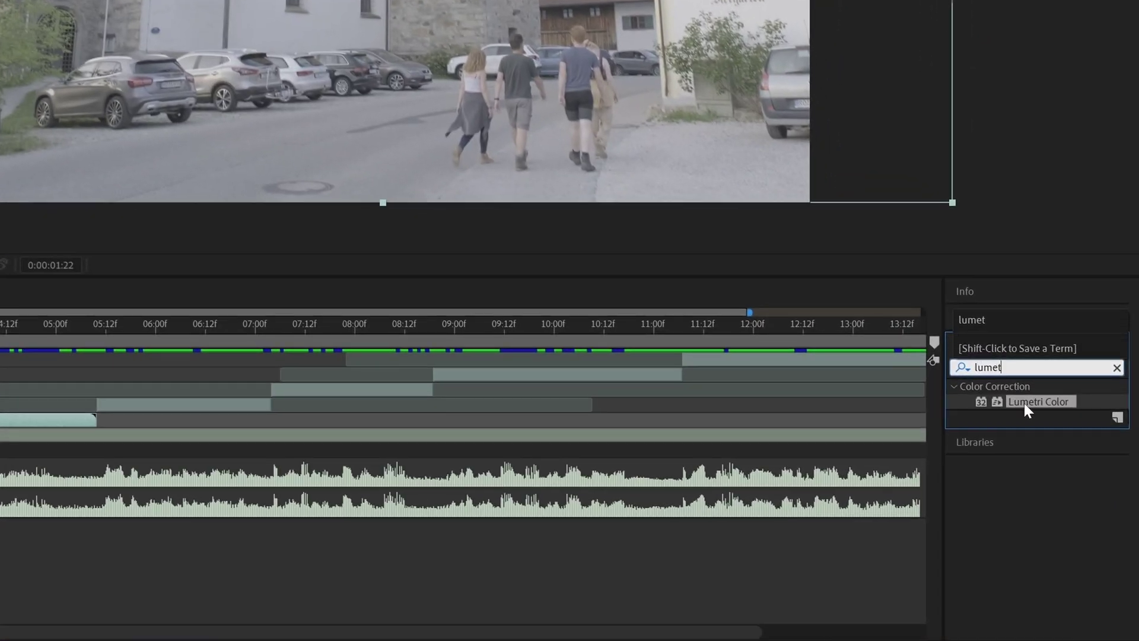
Apply Lumetri Color to DSCF3434 and raise Shadows to 41.
drag(1028, 409, 47, 420)
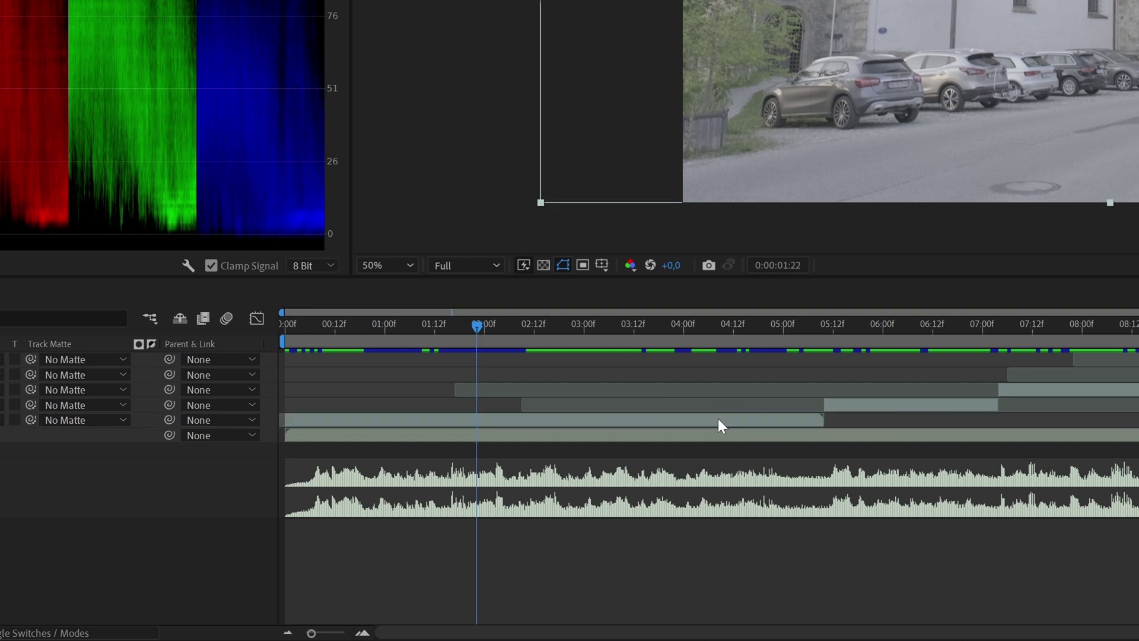
click(720, 425)
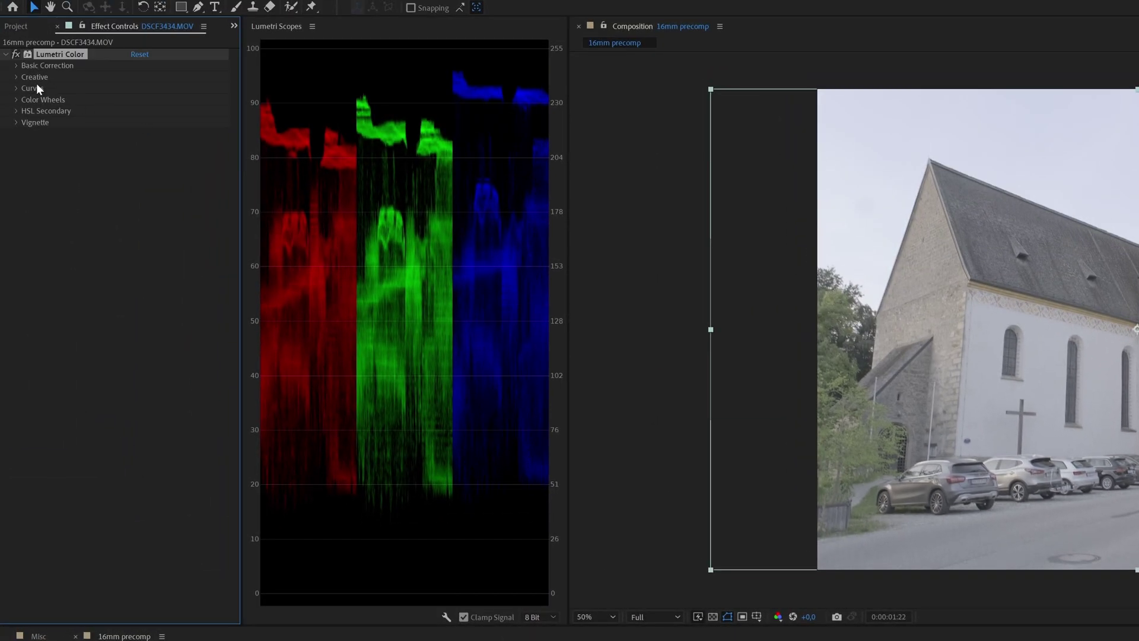
click(17, 66)
drag(146, 200, 161, 199)
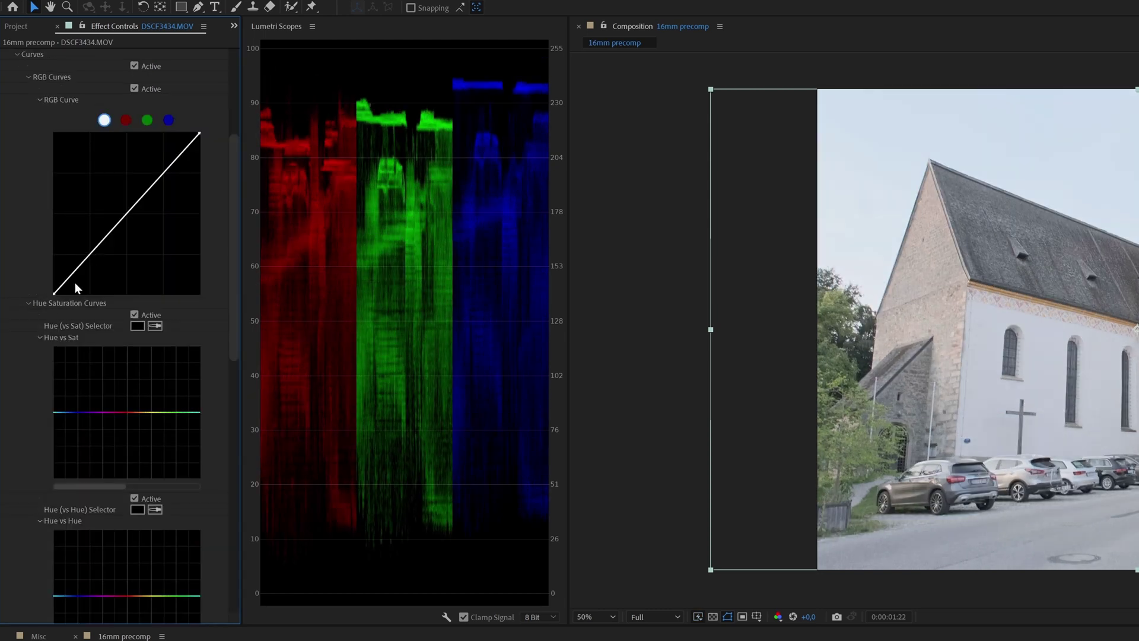
Pull the RGB curve down to darken the image and dim the highlights.
drag(74, 279, 52, 289)
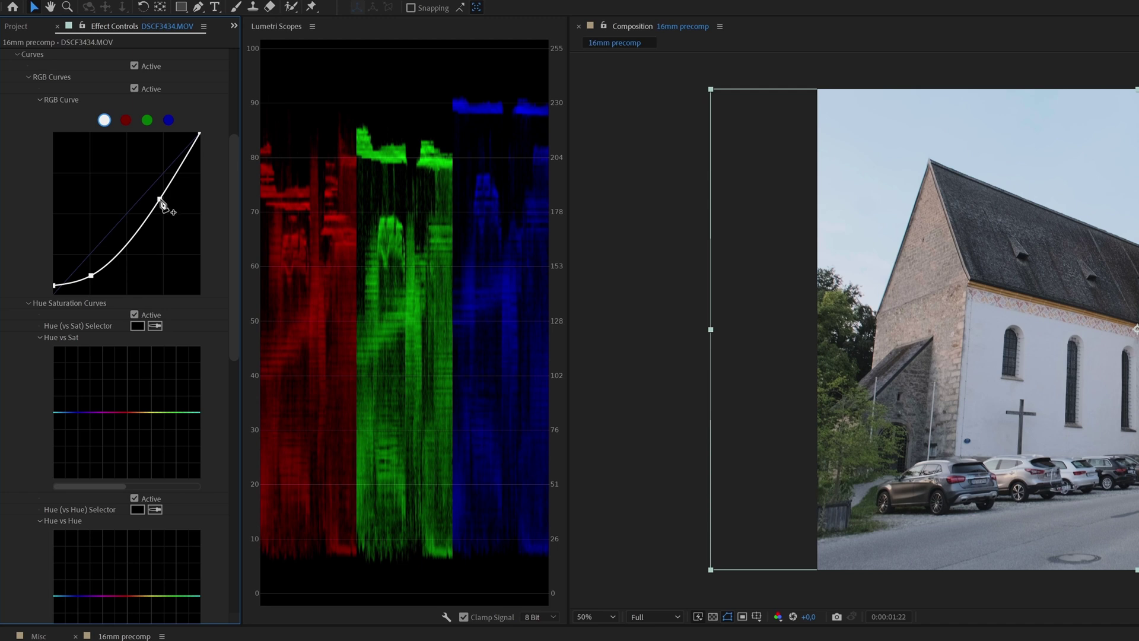
drag(160, 201, 157, 193)
drag(200, 134, 203, 152)
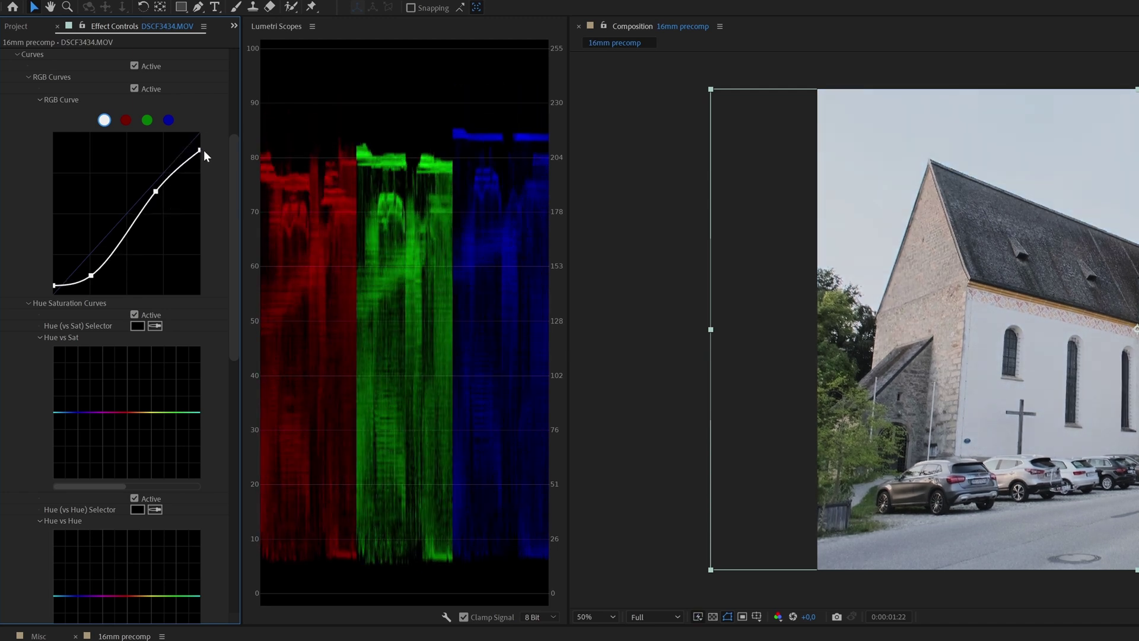
scroll(89, 274, down, 10)
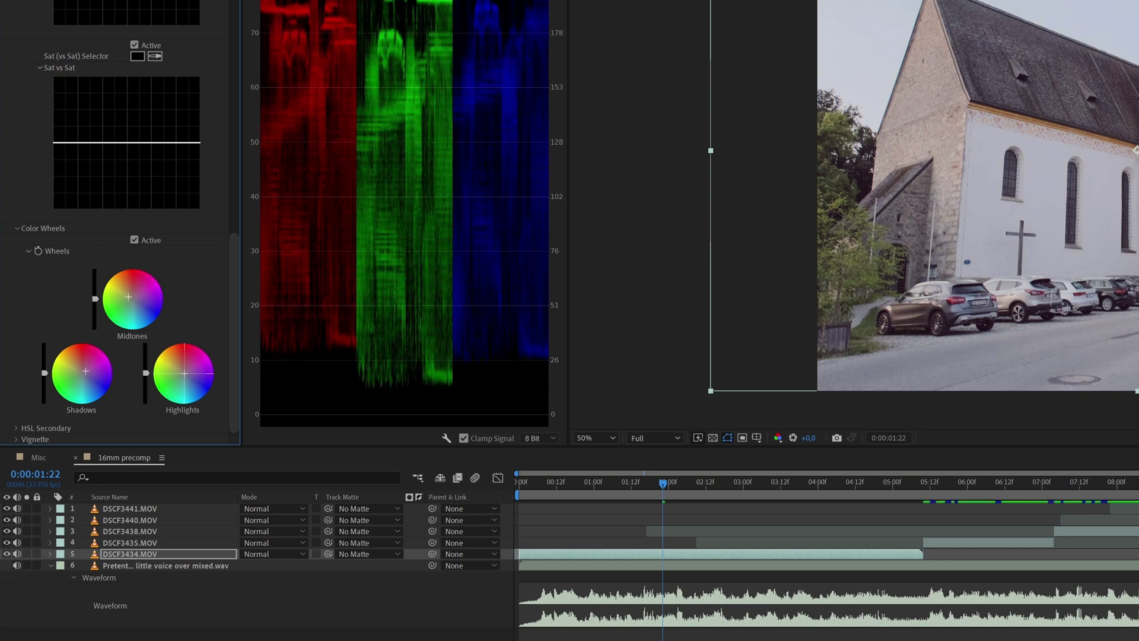
Darken the frame edges with a vignette Amount of -0,9.
click(17, 439)
scroll(23, 403, down, 1)
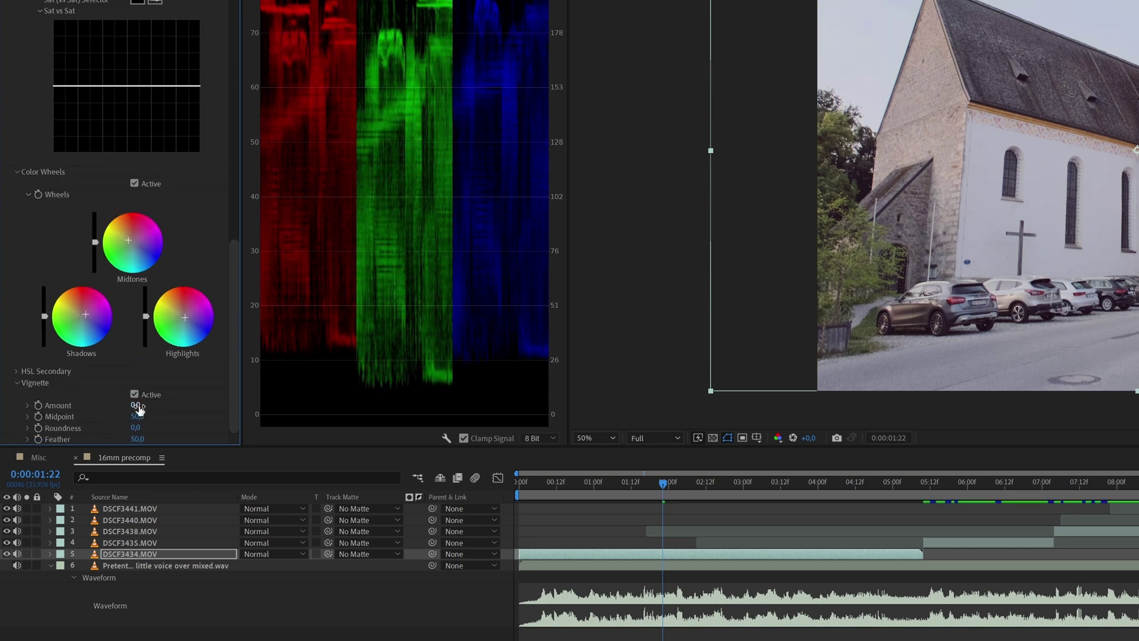
drag(136, 404, 128, 435)
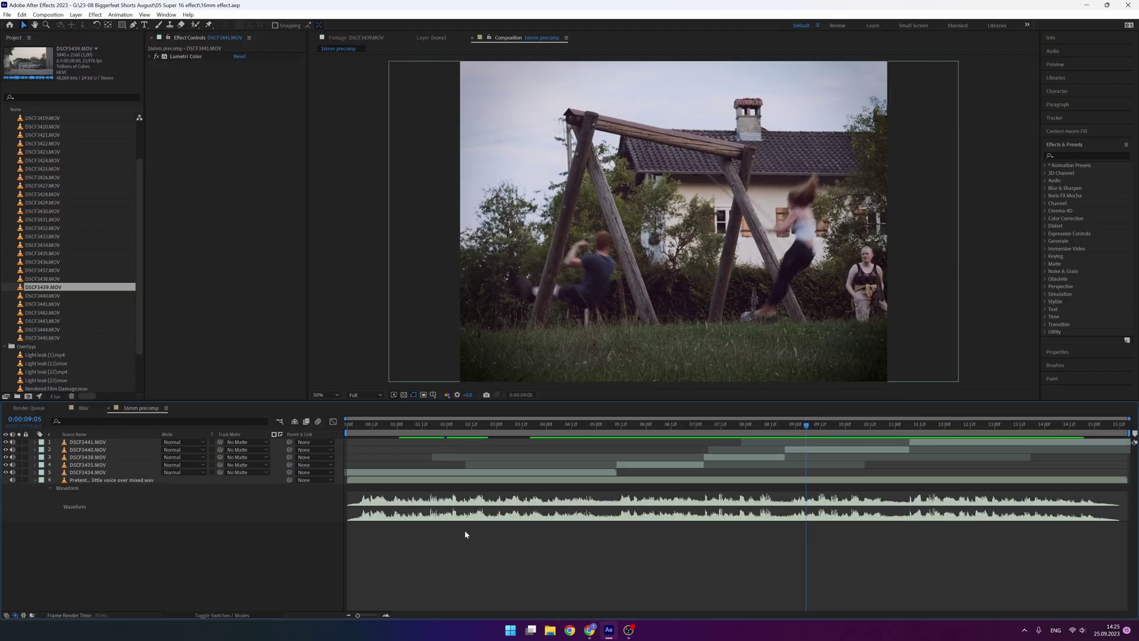
right_click(465, 534)
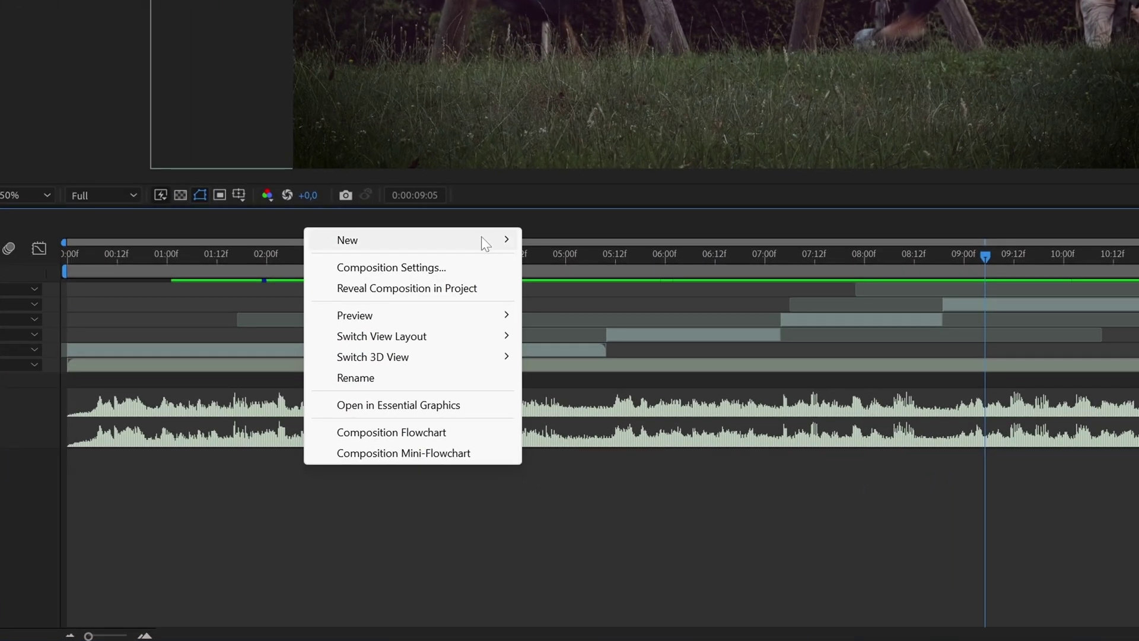
Add a Lens Effects adjustment layer with VR Chromatic Aberrations: Green 3, Blue 0, Falloff 30.
mouse_move(557, 415)
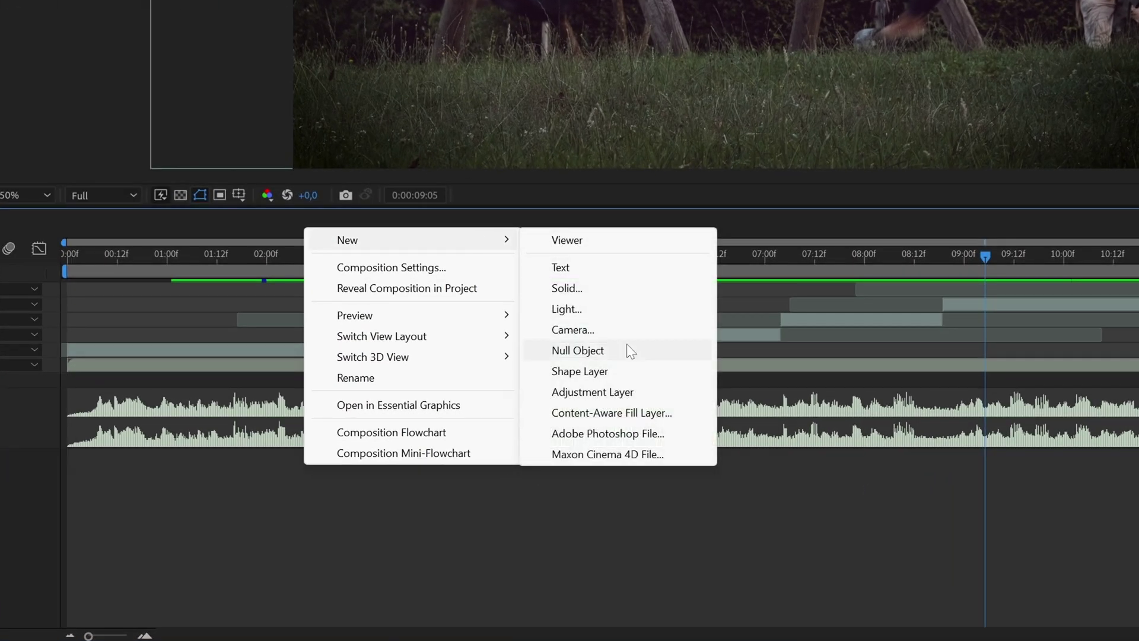
click(594, 392)
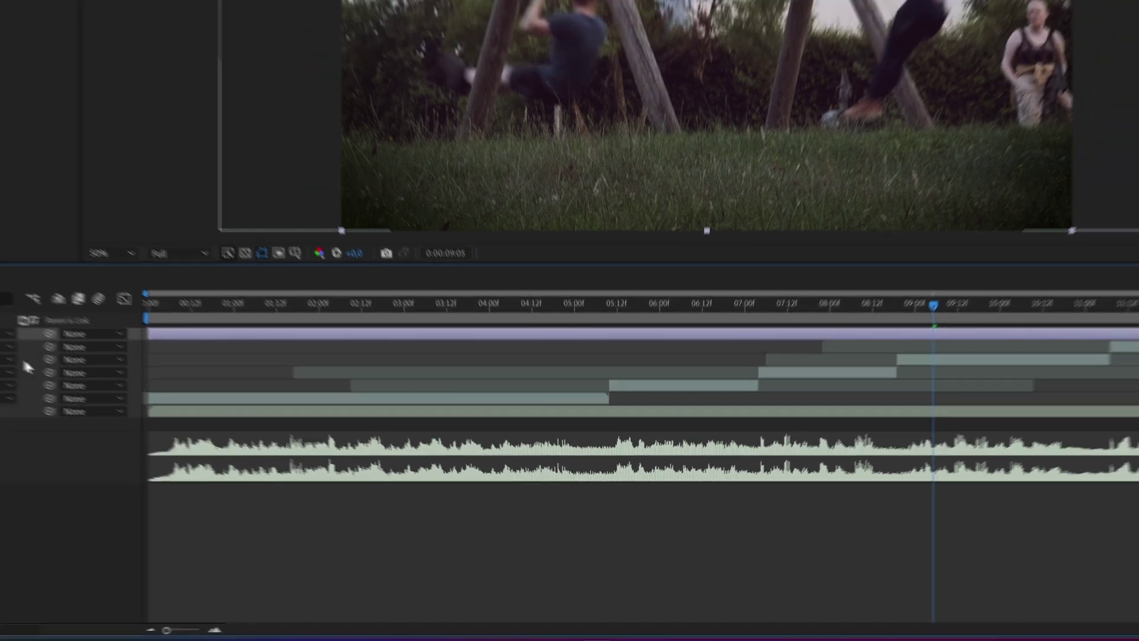
text(Le)
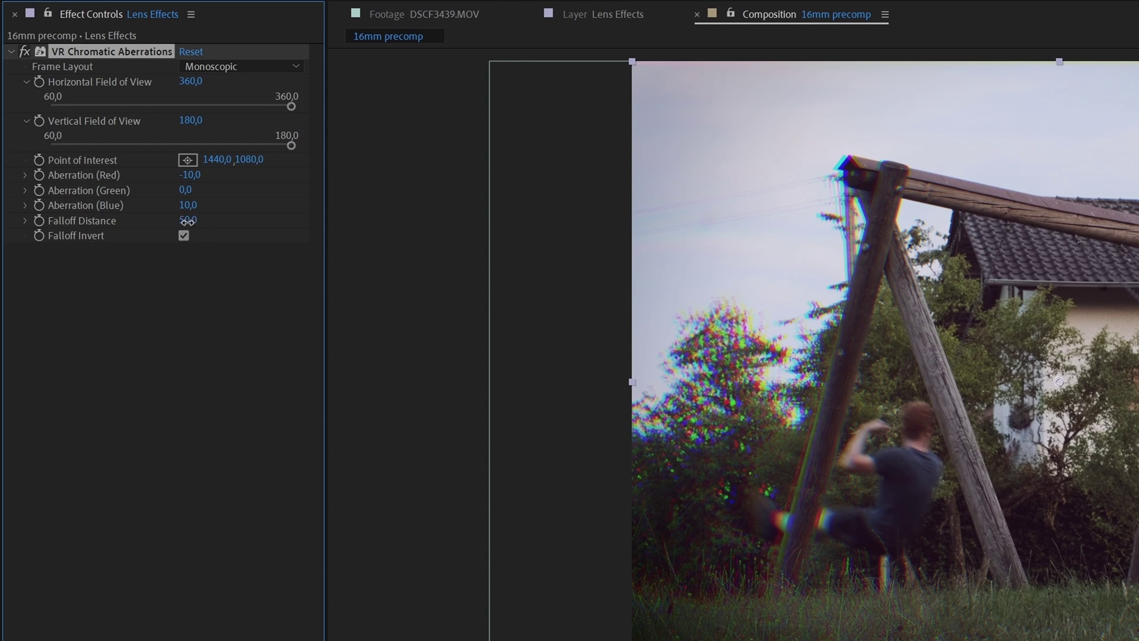
drag(187, 222, 181, 221)
click(188, 190)
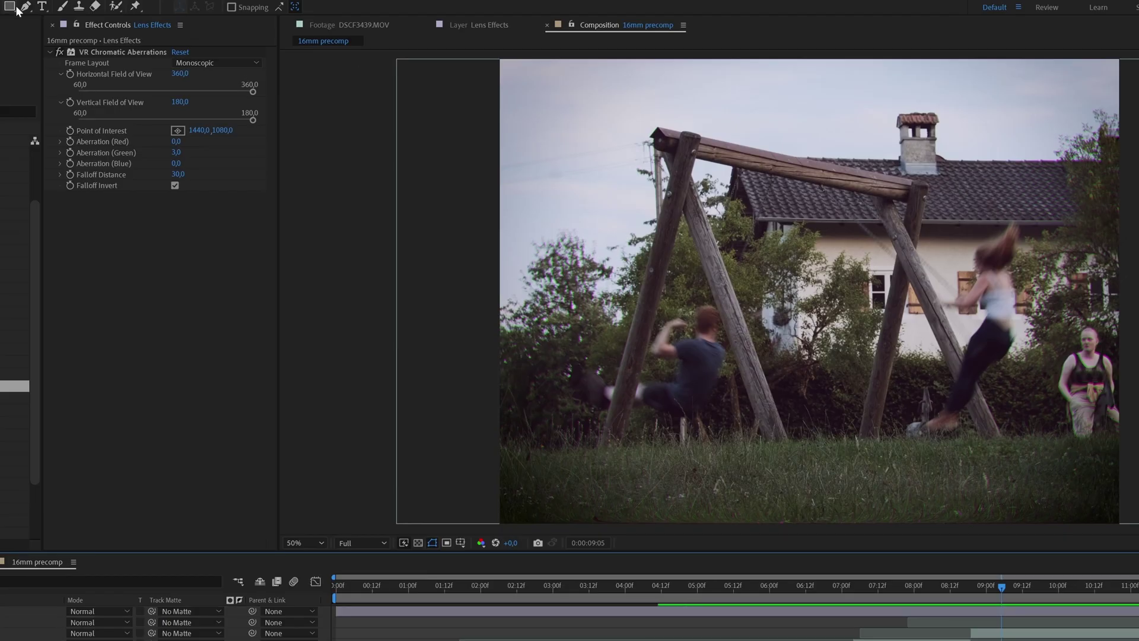
Draw a full-comp rectangle with its radial gradient stretched to the top-right corner.
drag(497, 57, 1121, 526)
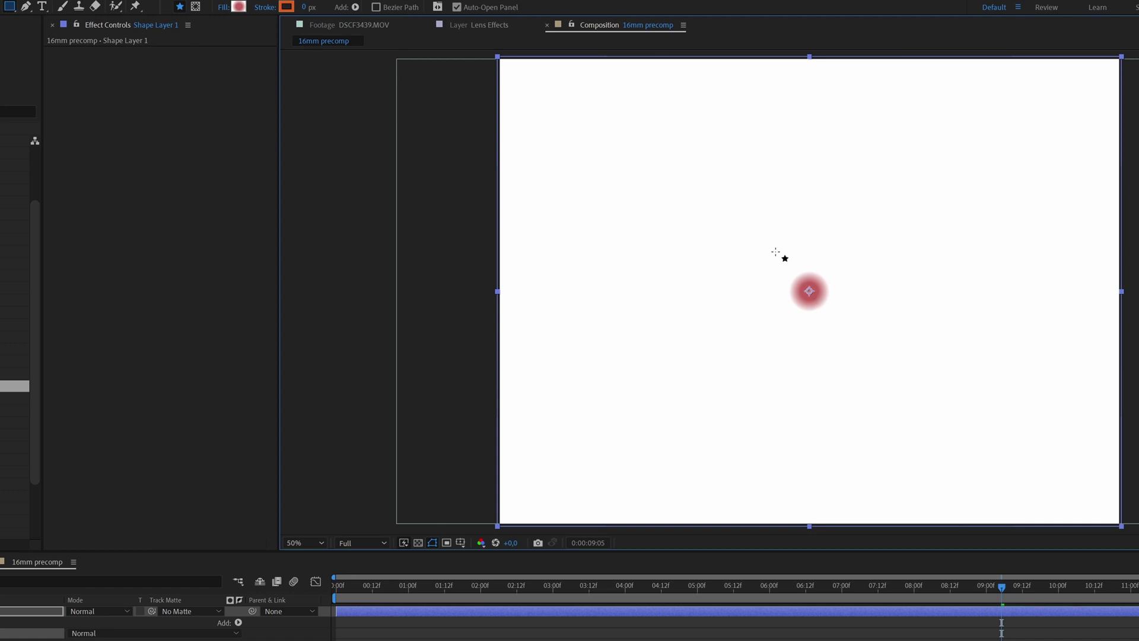
key(v)
drag(830, 292, 1121, 58)
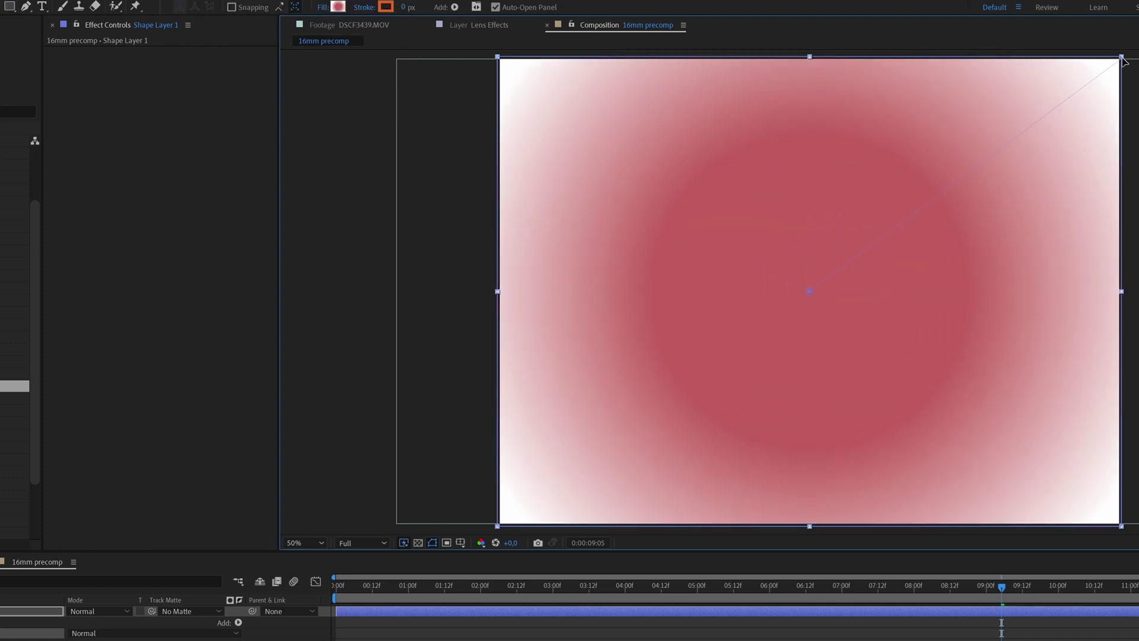
Edit the gradient stops to run from a black centre to white edges.
click(338, 7)
drag(123, 403, 65, 487)
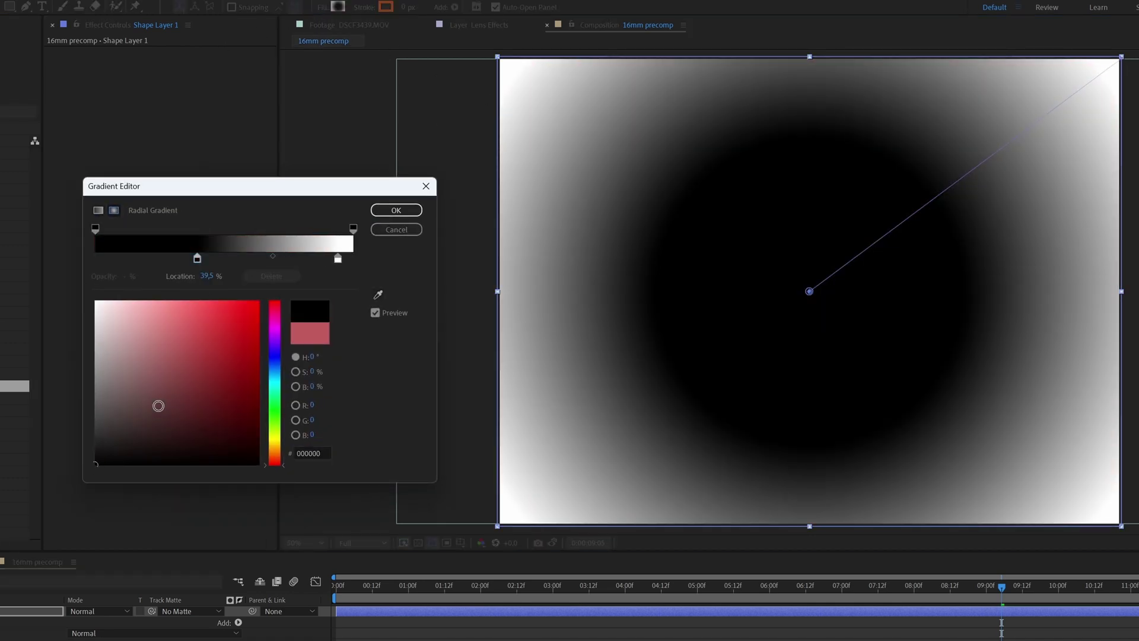
drag(197, 262, 181, 262)
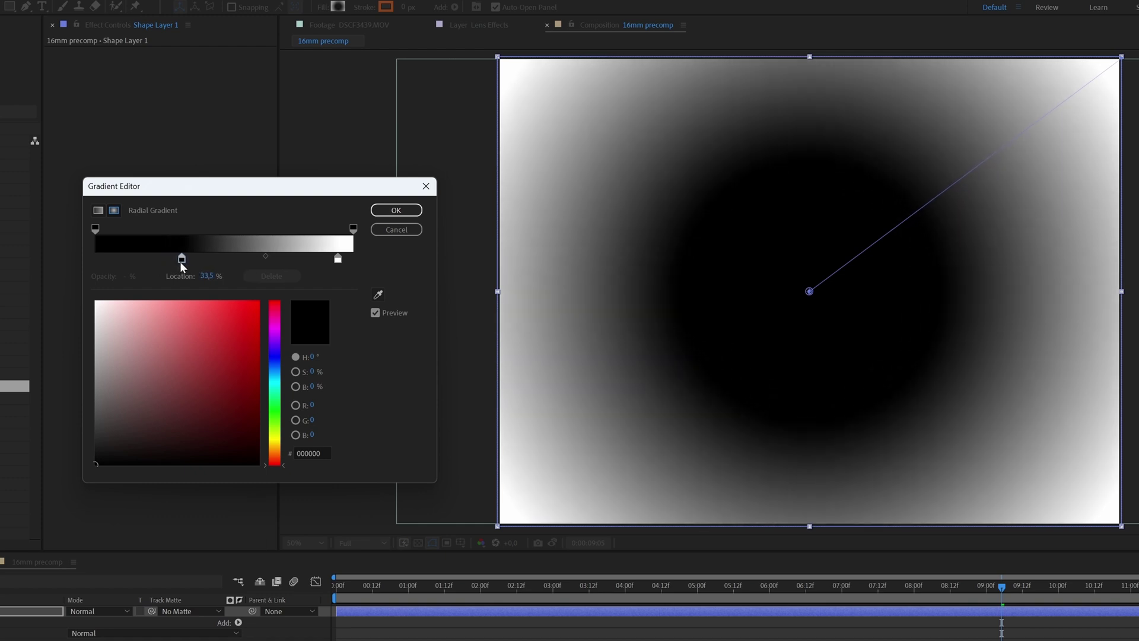
drag(337, 259, 348, 259)
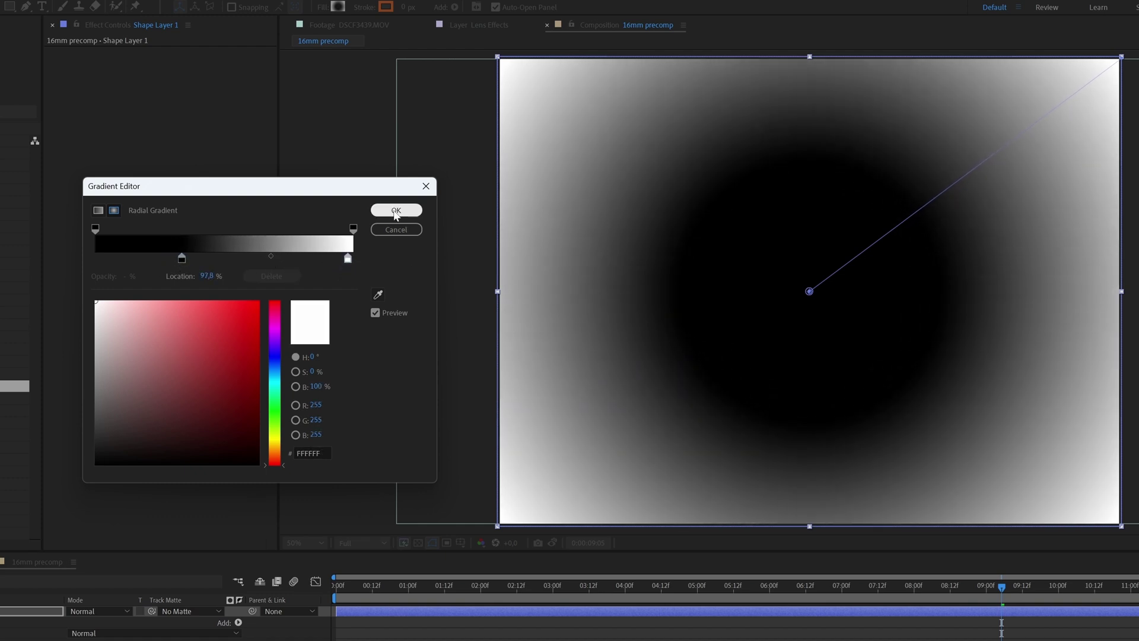
click(396, 211)
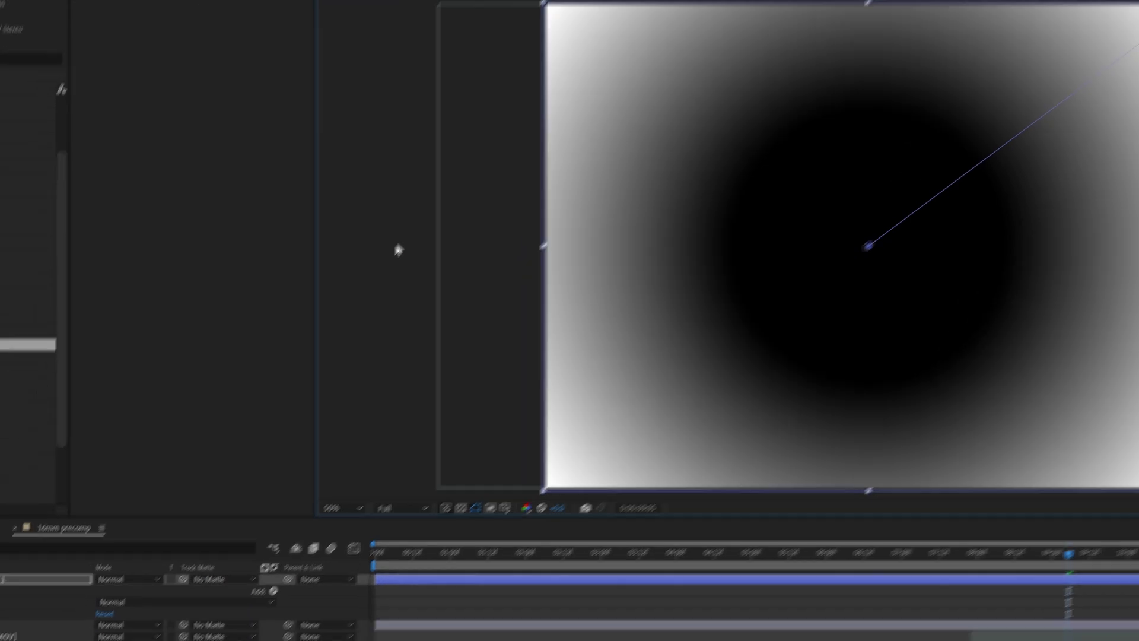
Rename the gradient layer Depth Data and hide it.
key(Return)
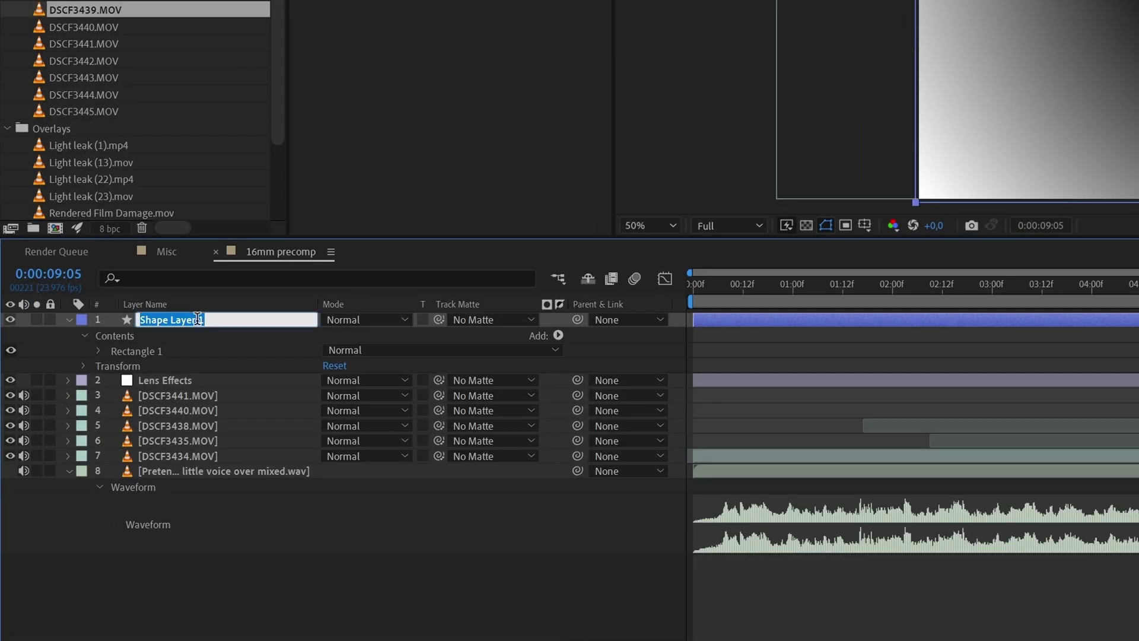
text(Depth Matte)
key(Return)
click(11, 319)
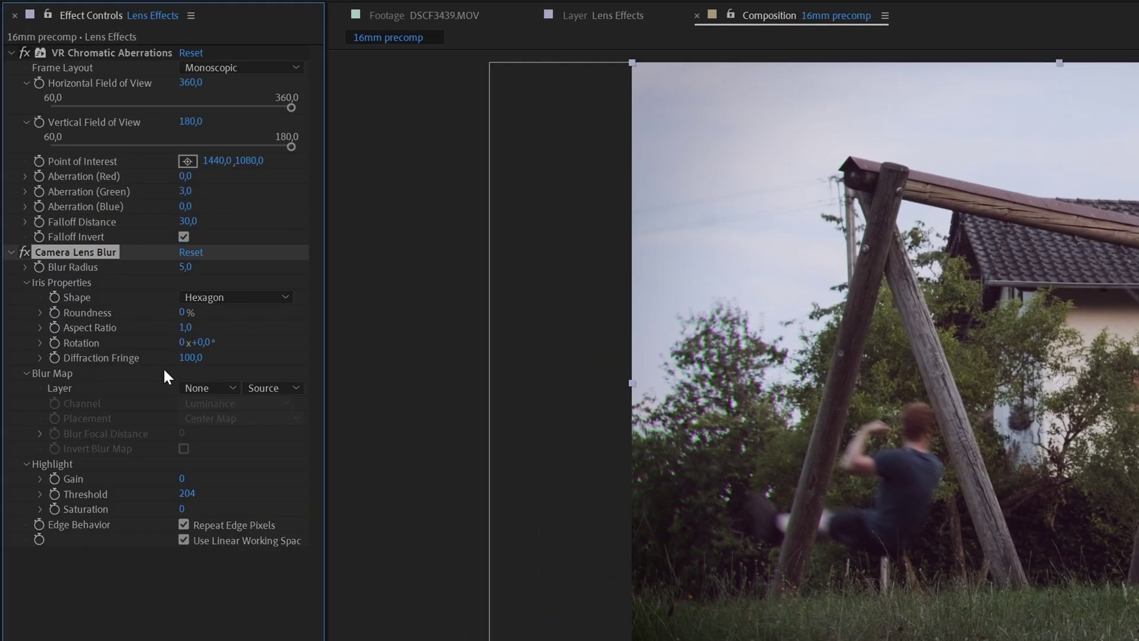
Set Camera Lens Blur's Blur Map Layer to the Depth Data layer.
click(11, 53)
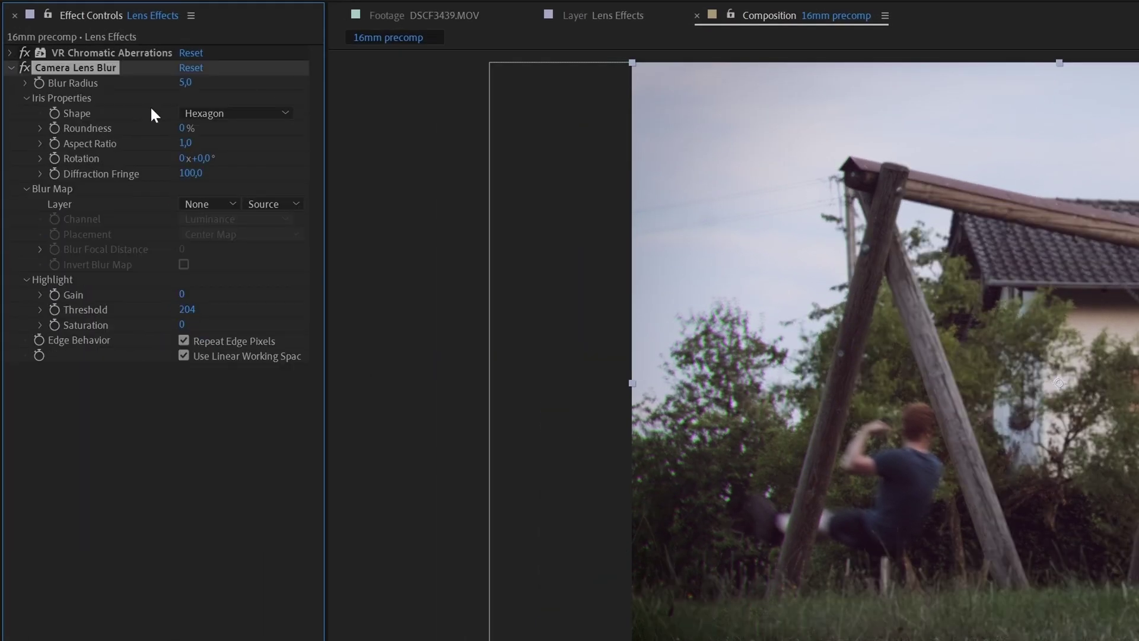
click(216, 201)
click(230, 248)
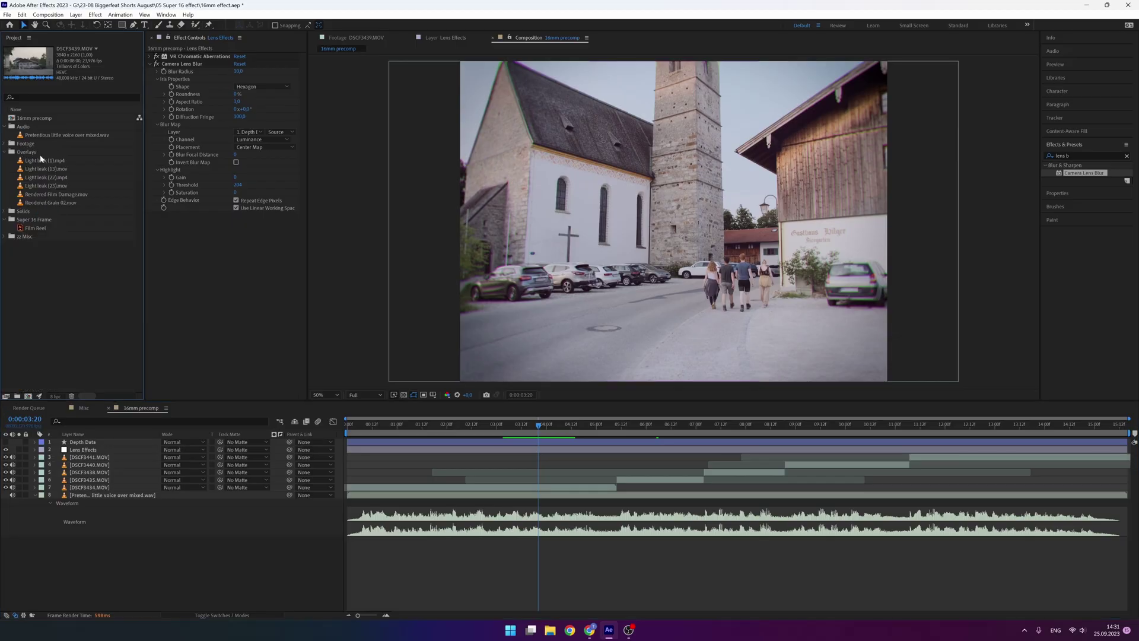
Preview Light leak (1) and set the Light leak (23) layer to Screen blend mode.
double_click(40, 161)
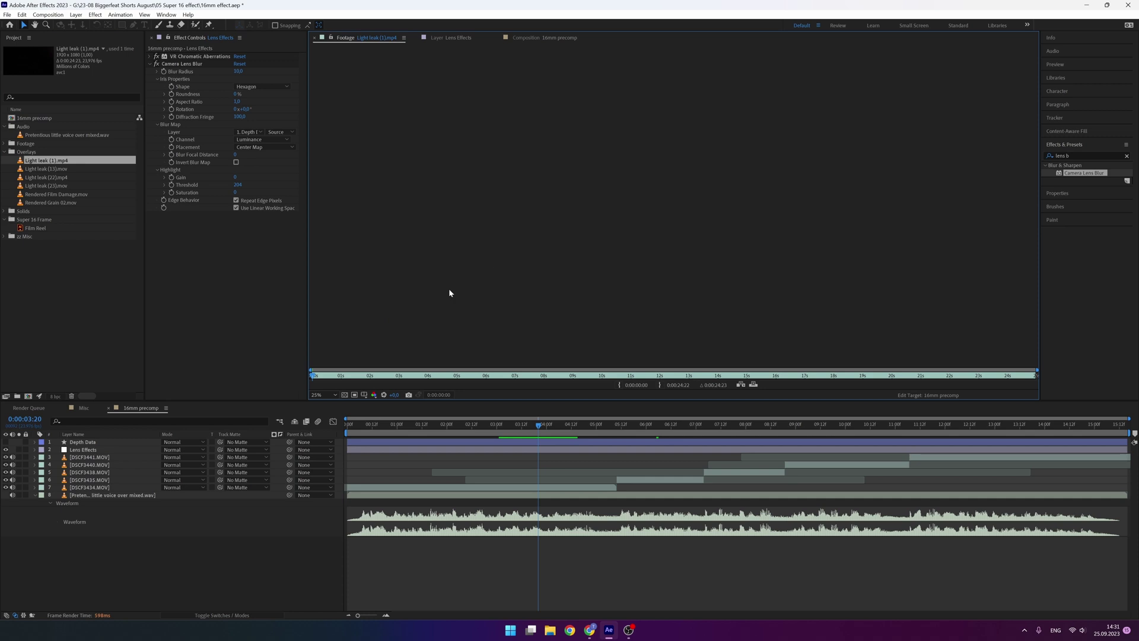
drag(370, 378, 697, 352)
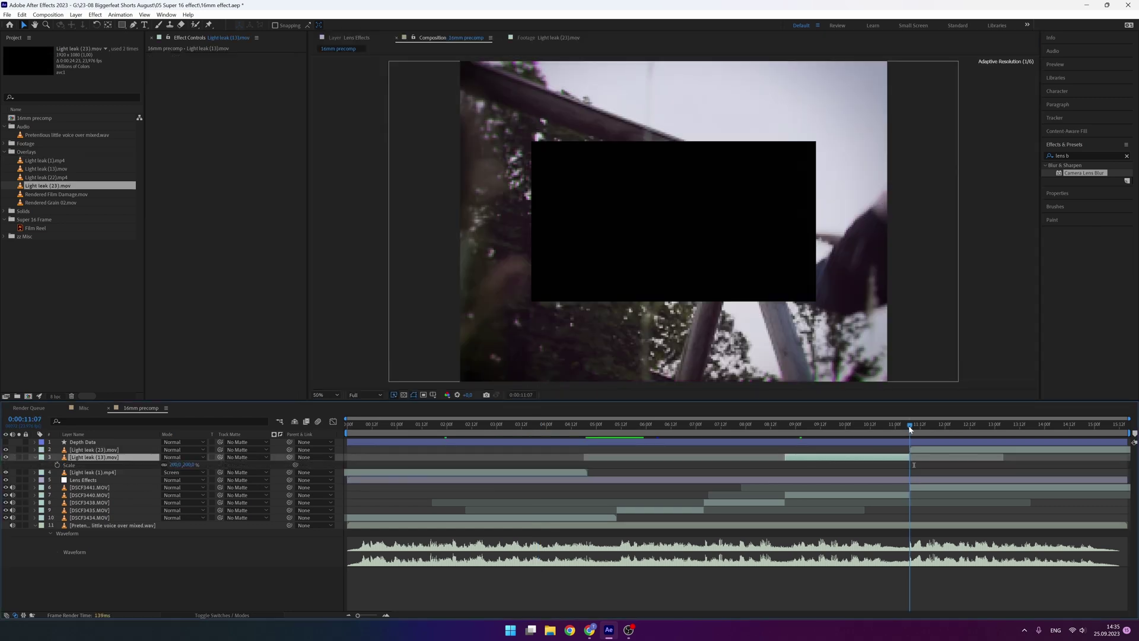
click(673, 220)
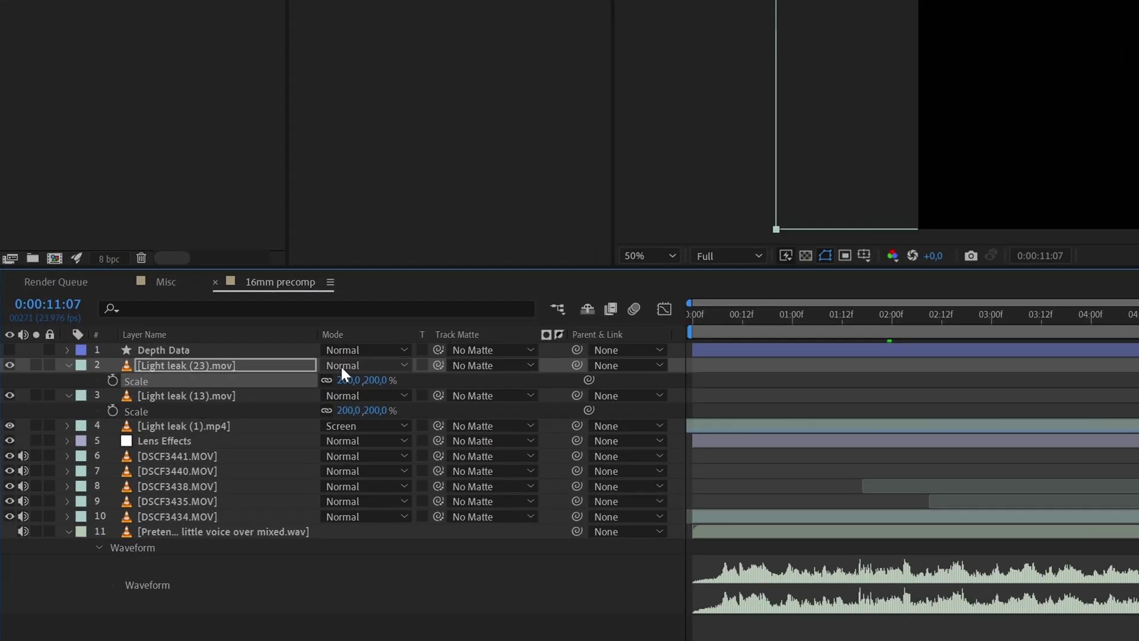
click(393, 365)
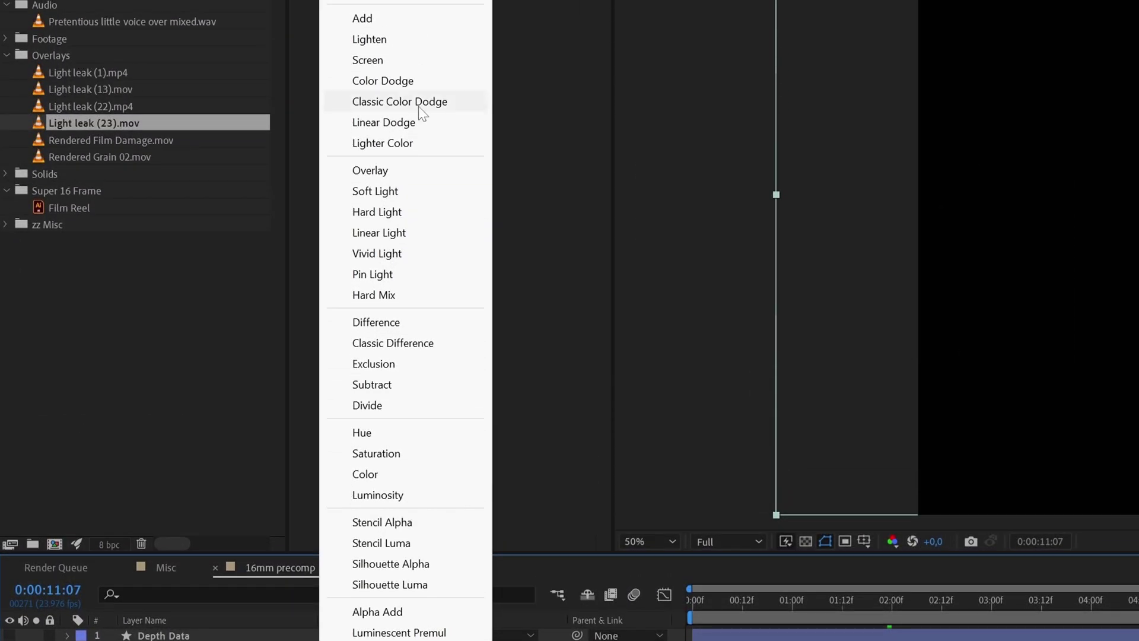
click(408, 60)
Set the Light leak (13) layer to Screen blend mode as well.
click(364, 640)
click(440, 92)
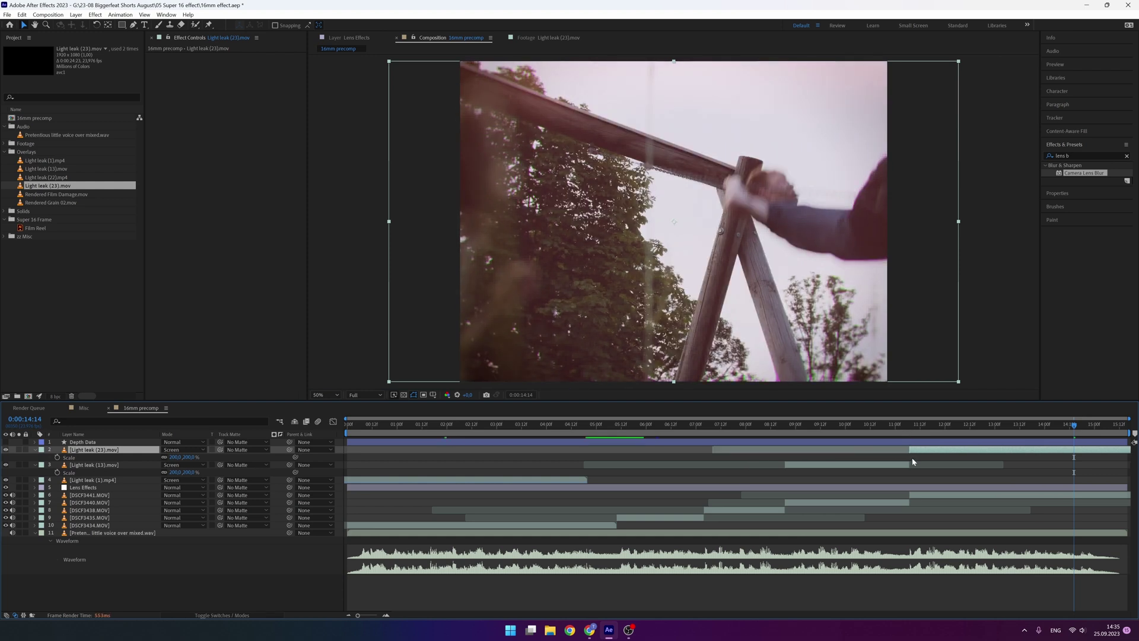
scroll(912, 456, up, 5)
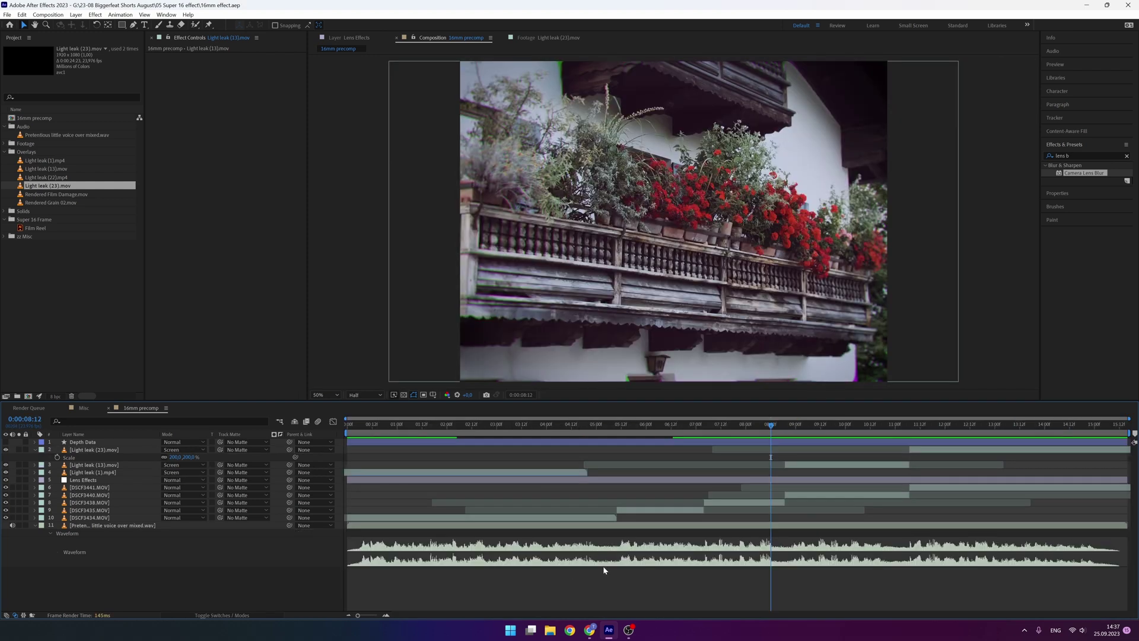
right_click(551, 465)
Add a Grain Layer adjustment layer with Add Grain in Final Output, then delete it.
mouse_move(617, 469)
click(692, 544)
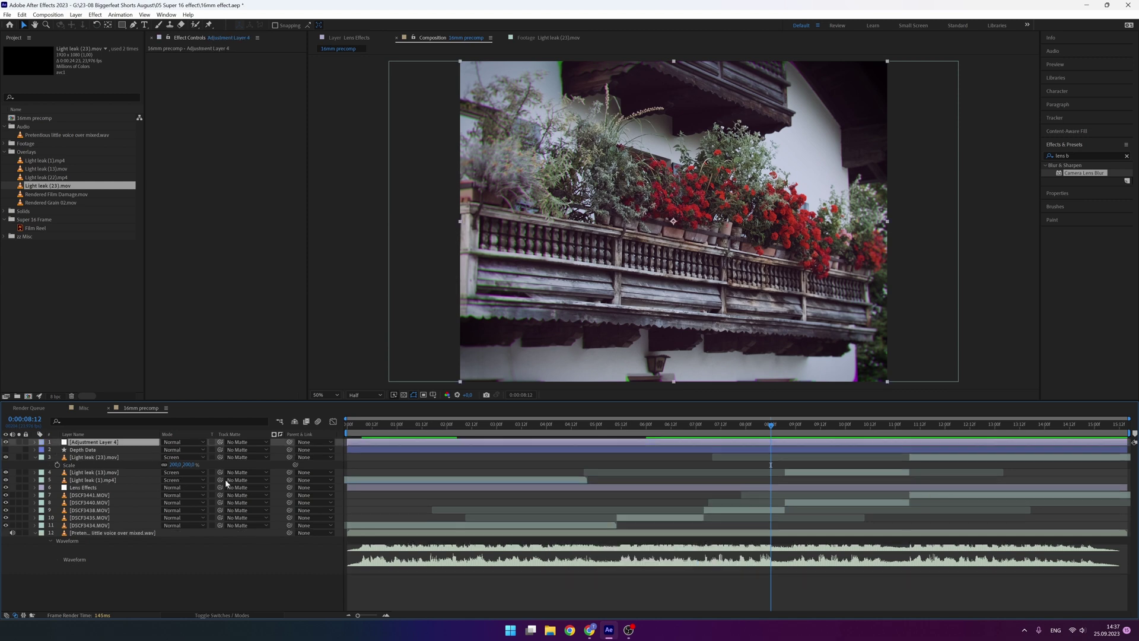
click(1085, 155)
text(add g)
drag(1074, 172, 716, 451)
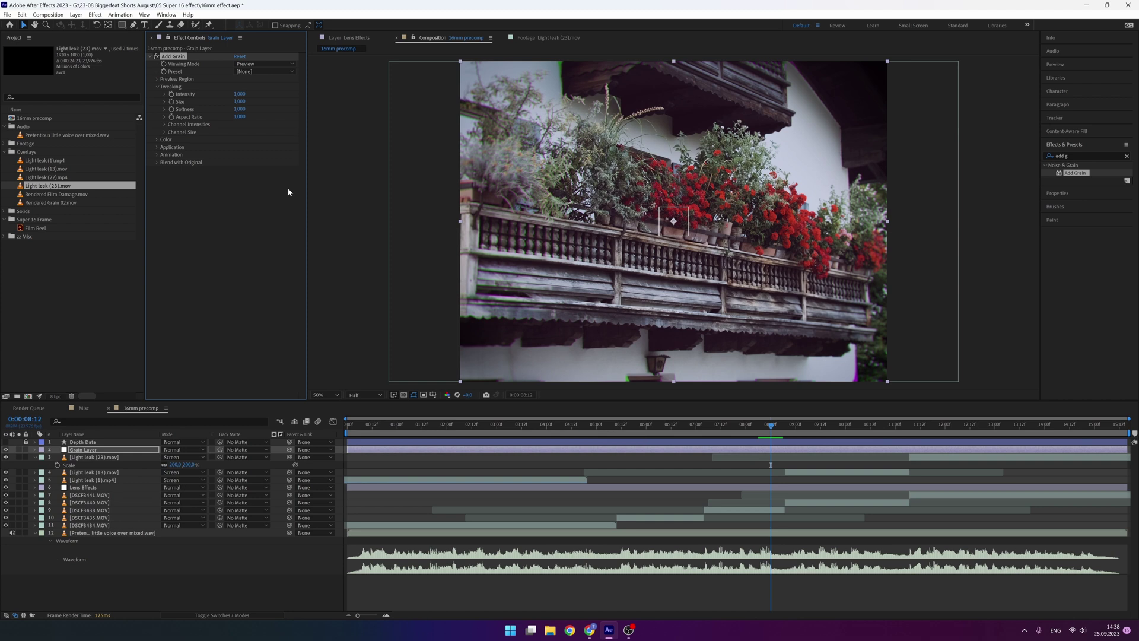
click(268, 95)
key(Delete)
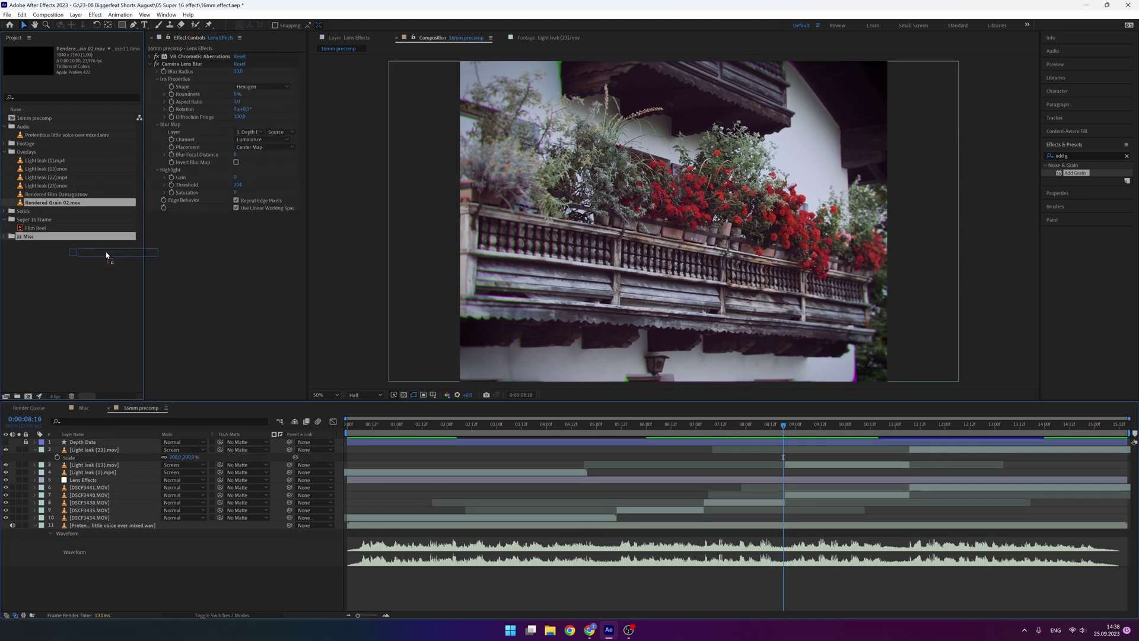
Insert Rendered Grain 02.mov into the composition.
click(53, 202)
click(101, 451)
key(ctrl+slash)
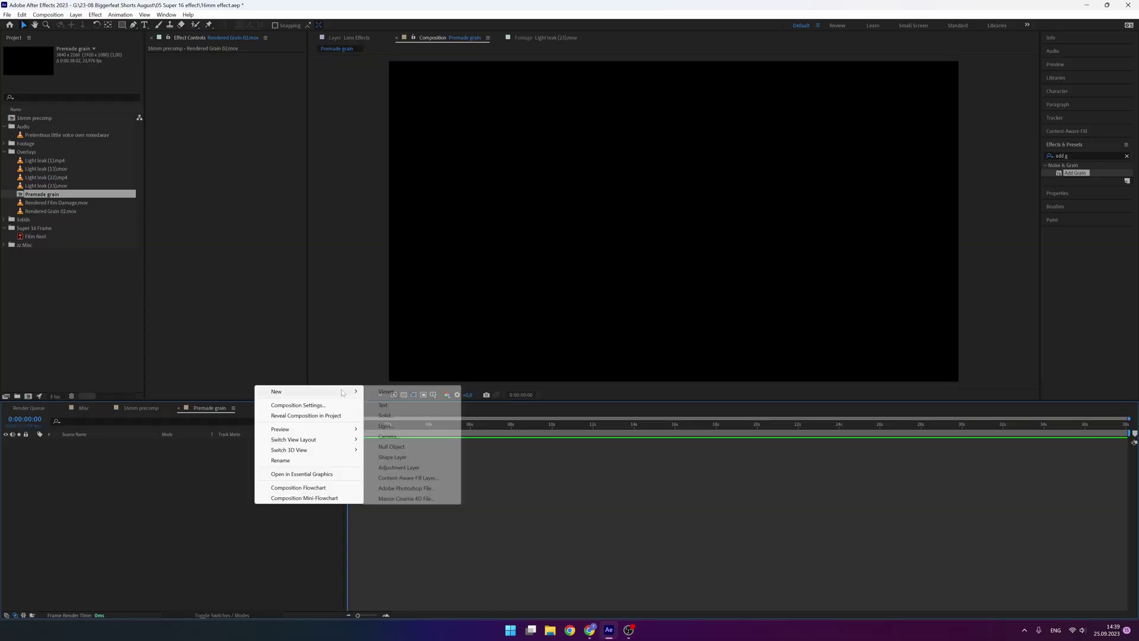
Create a grey solid layer.
click(410, 417)
click(563, 372)
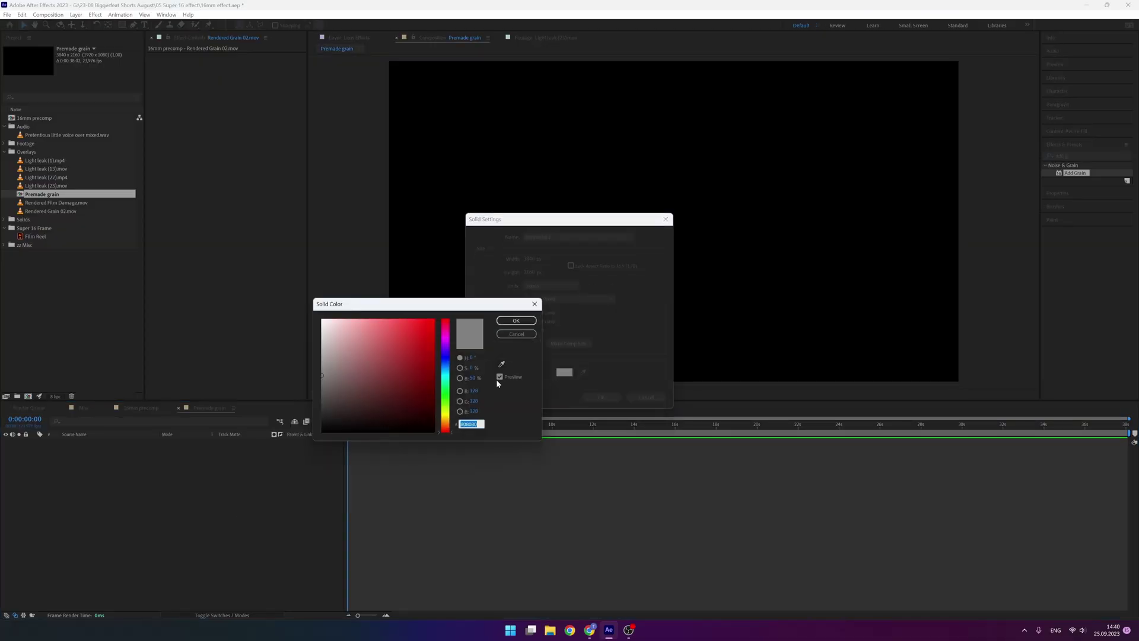
click(516, 321)
click(600, 397)
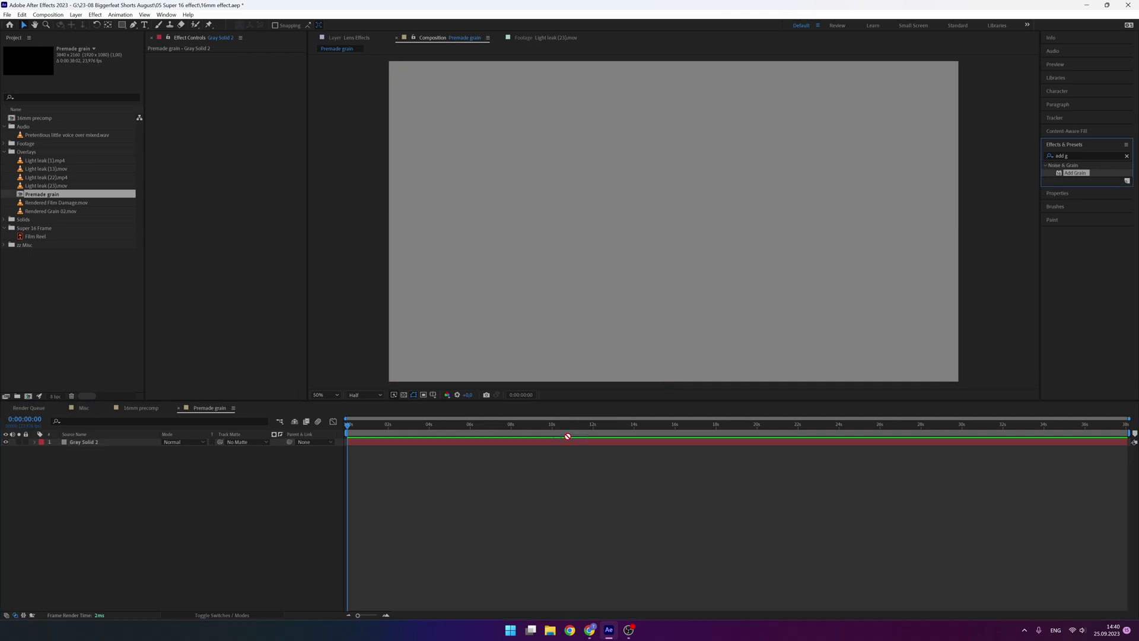
Apply Add Grain to the solid in Final Output with the Eastman Color Neg II 100T (5247) preset.
drag(568, 436, 568, 442)
click(271, 64)
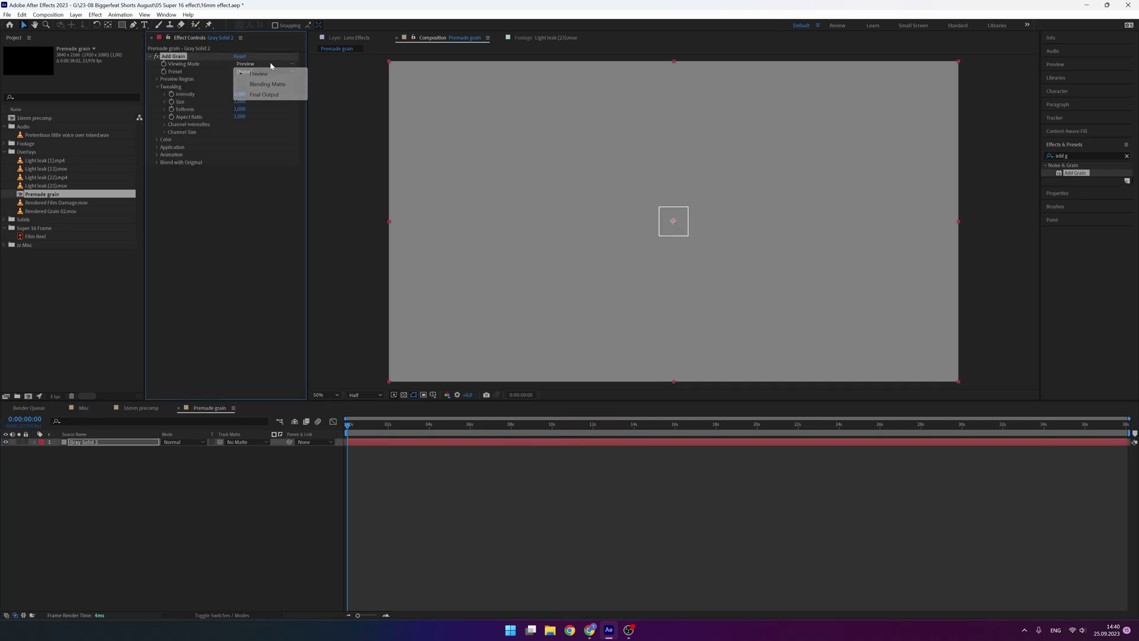
click(265, 95)
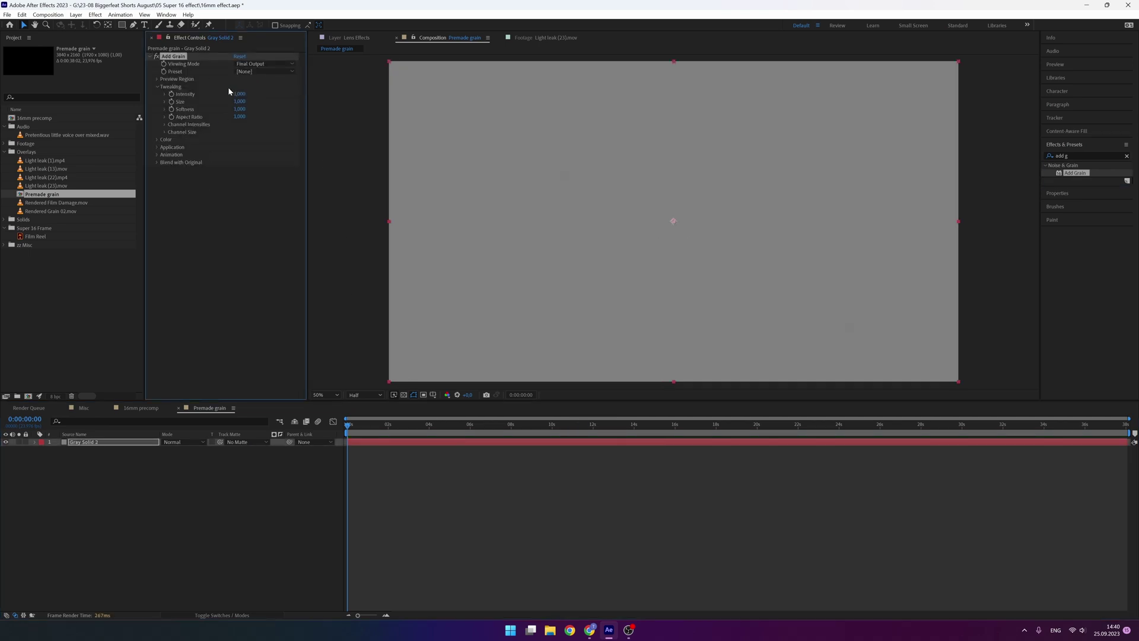
click(265, 72)
click(273, 95)
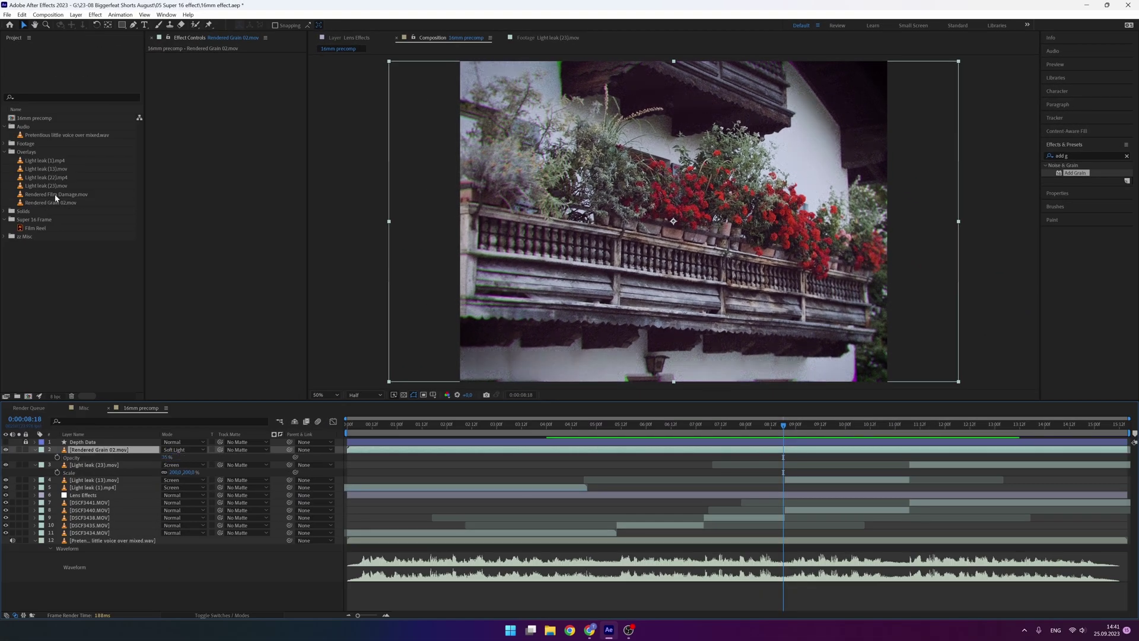
drag(56, 197, 116, 452)
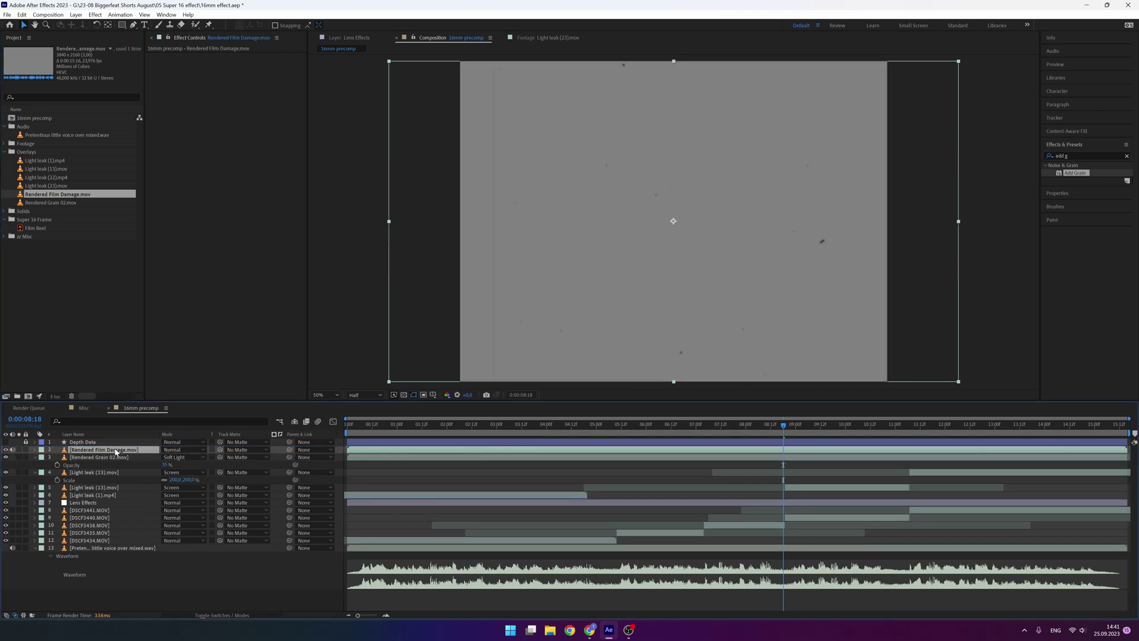
Set Rendered Film Damage.mov's blend mode to Hard Light after trying Overlay.
click(188, 451)
click(209, 211)
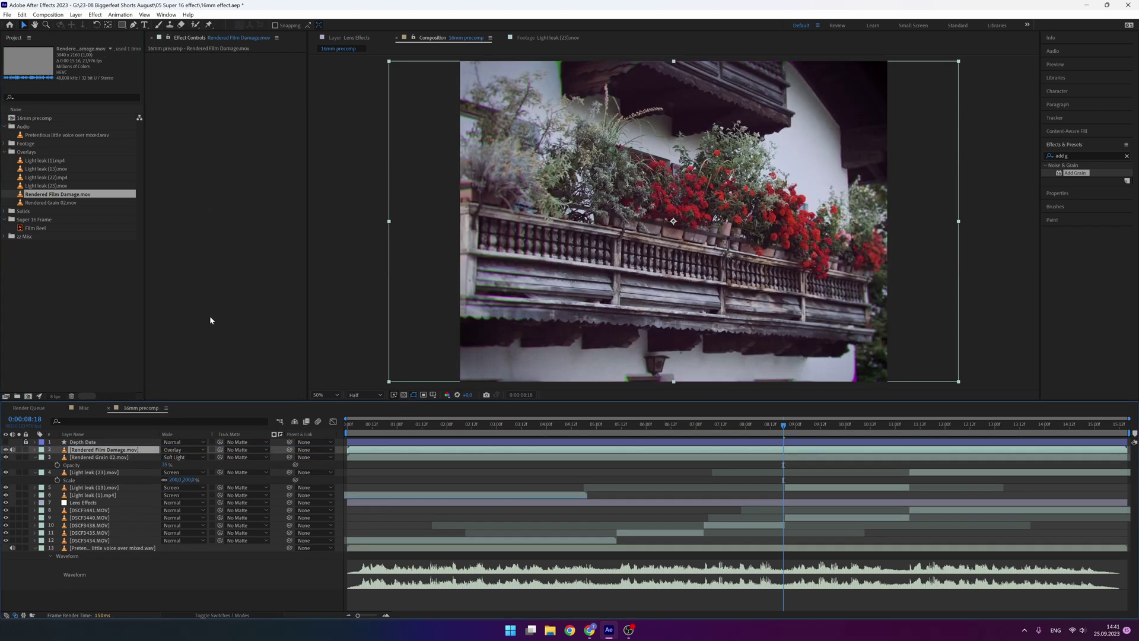
click(179, 449)
click(218, 230)
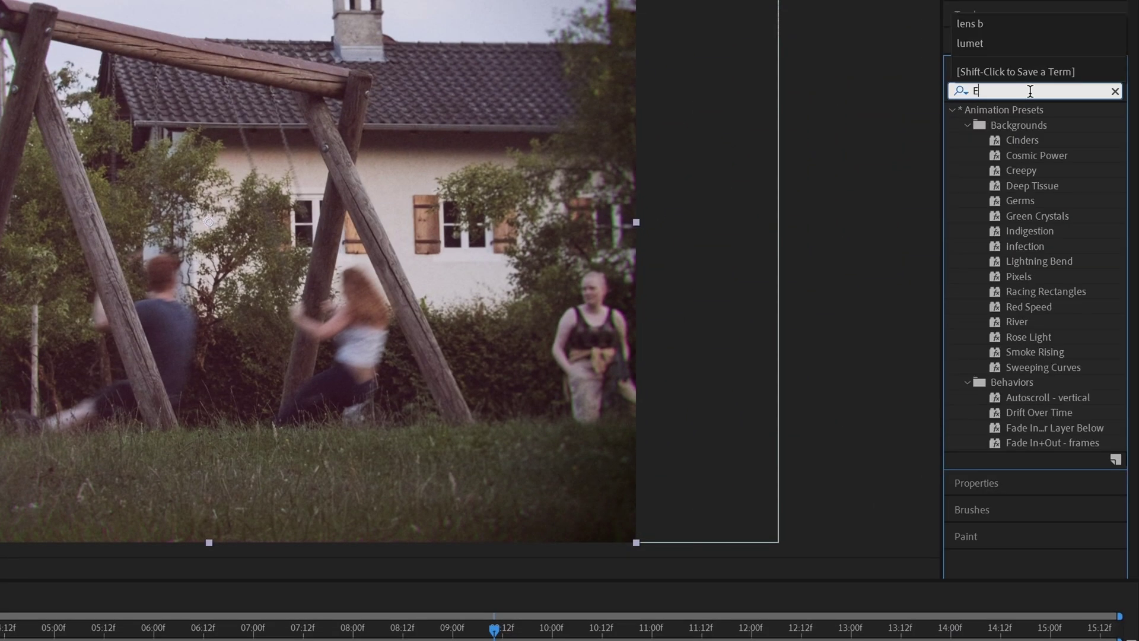
Apply the Exposure effect and drive its Exposure value with the expression wiggle(24,0.15).
text(xposu)
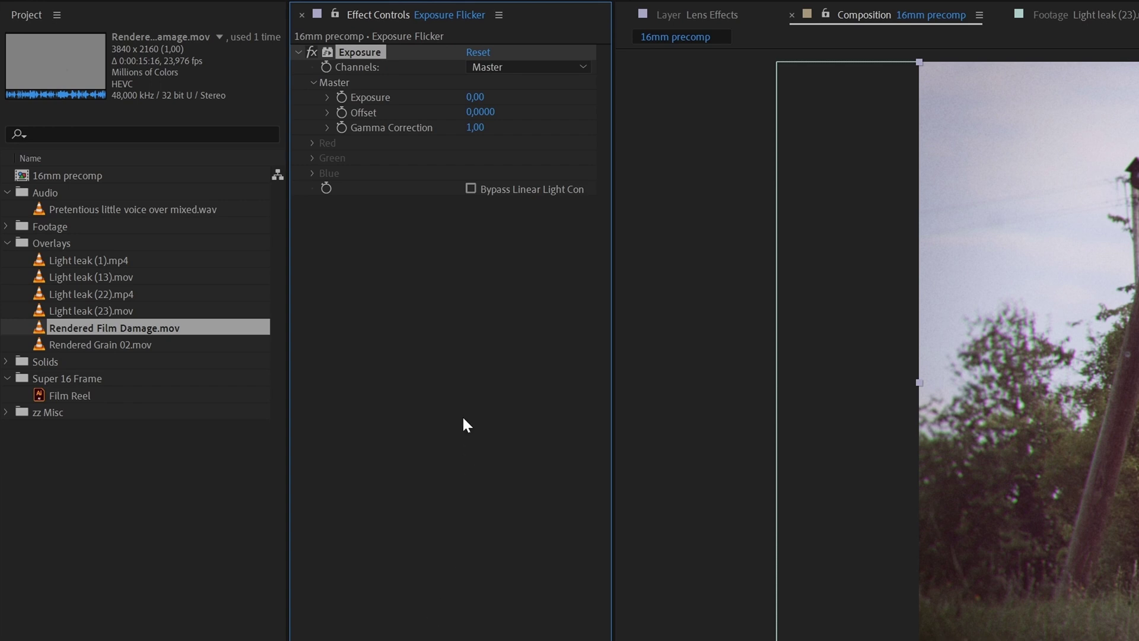
alt+click(341, 98)
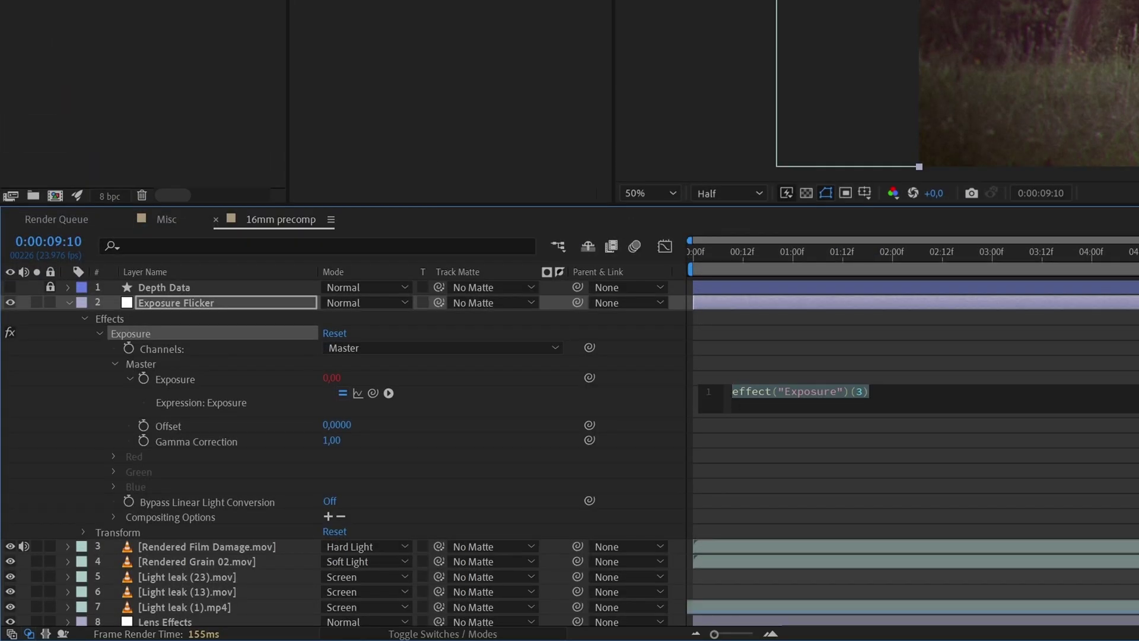
text(wiggle())
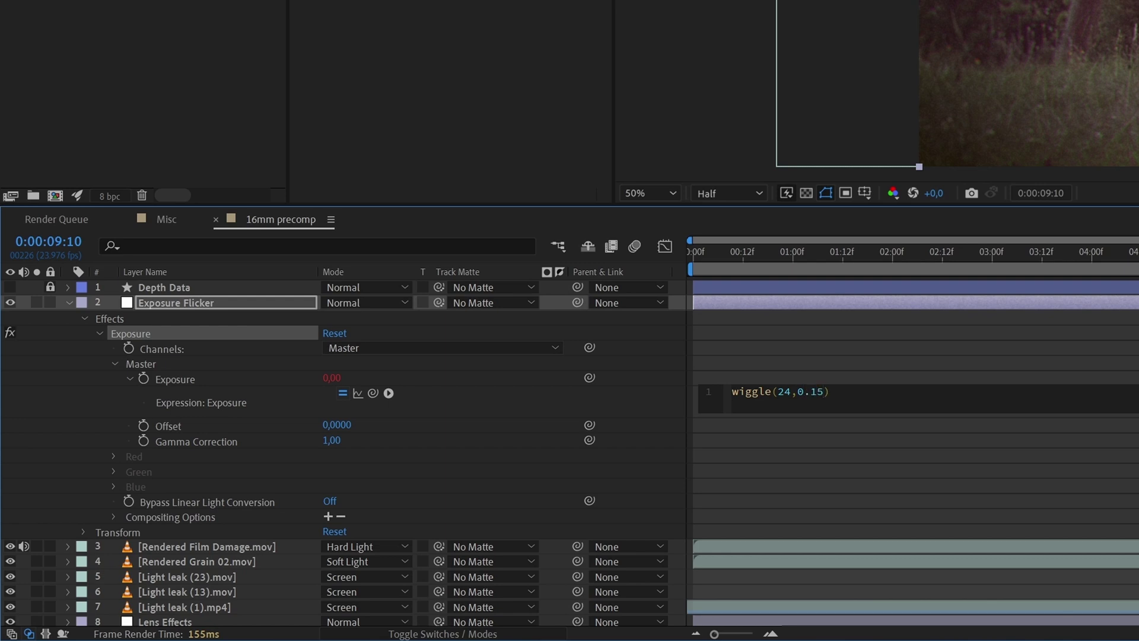
key(KP_Enter)
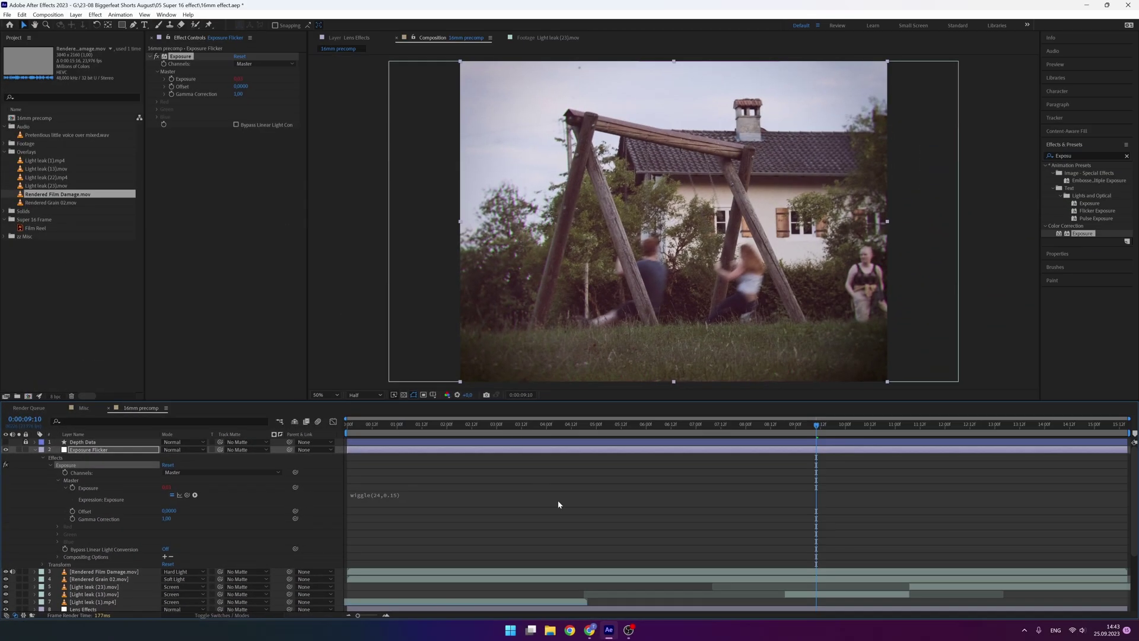
Preview the flicker around 0:00:09:17, then select Rendered Film Damage.mov and zoom to 25%.
key(space)
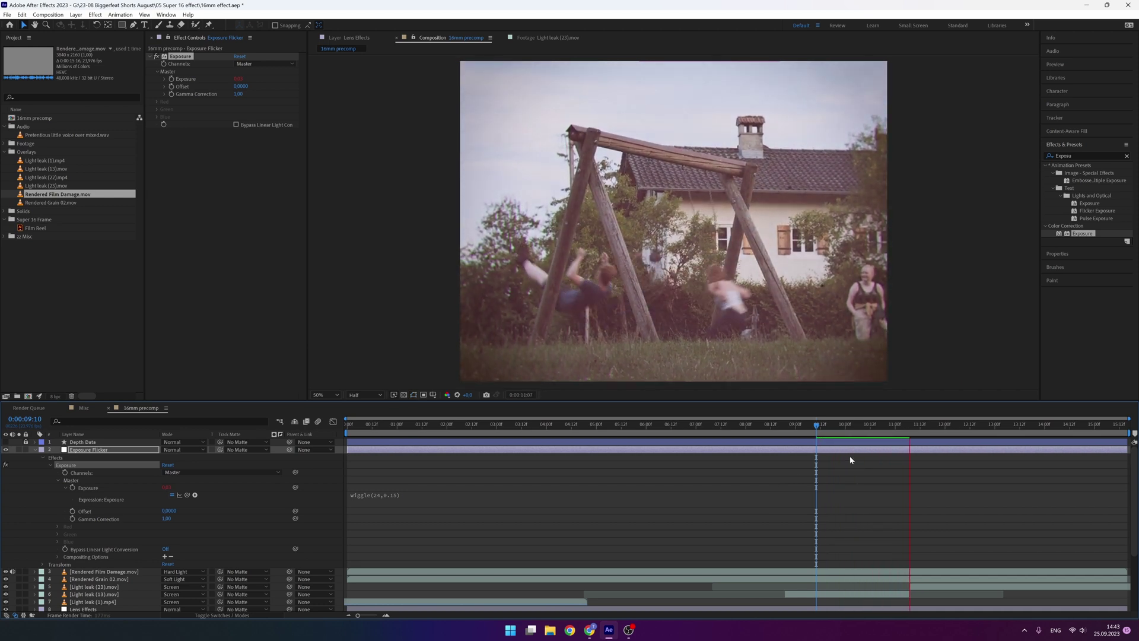
click(831, 425)
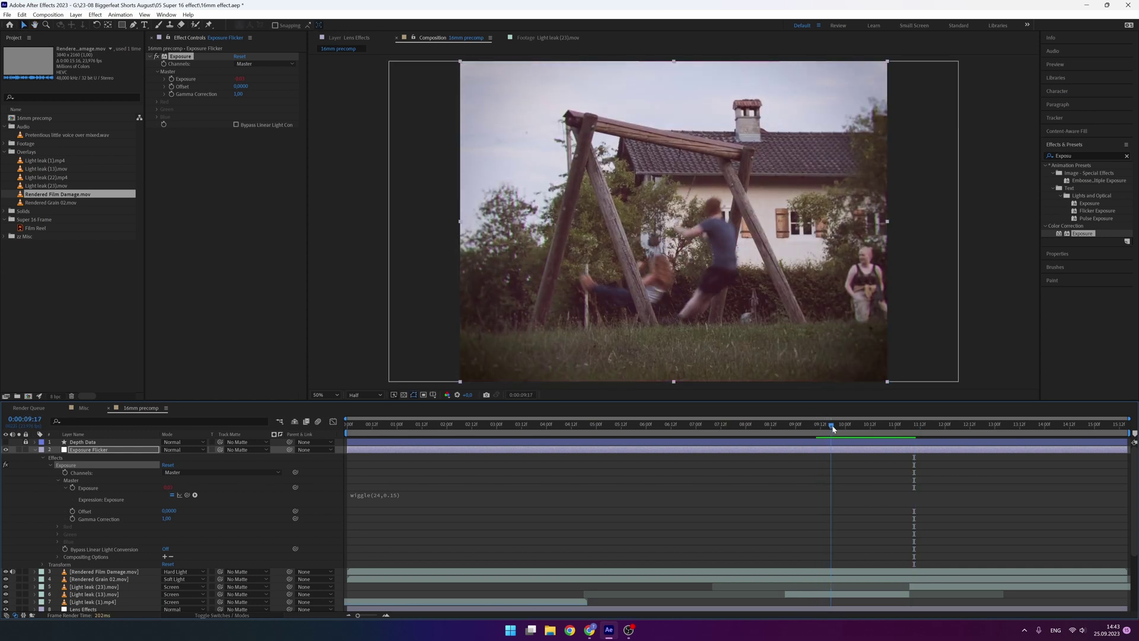
drag(832, 428, 877, 418)
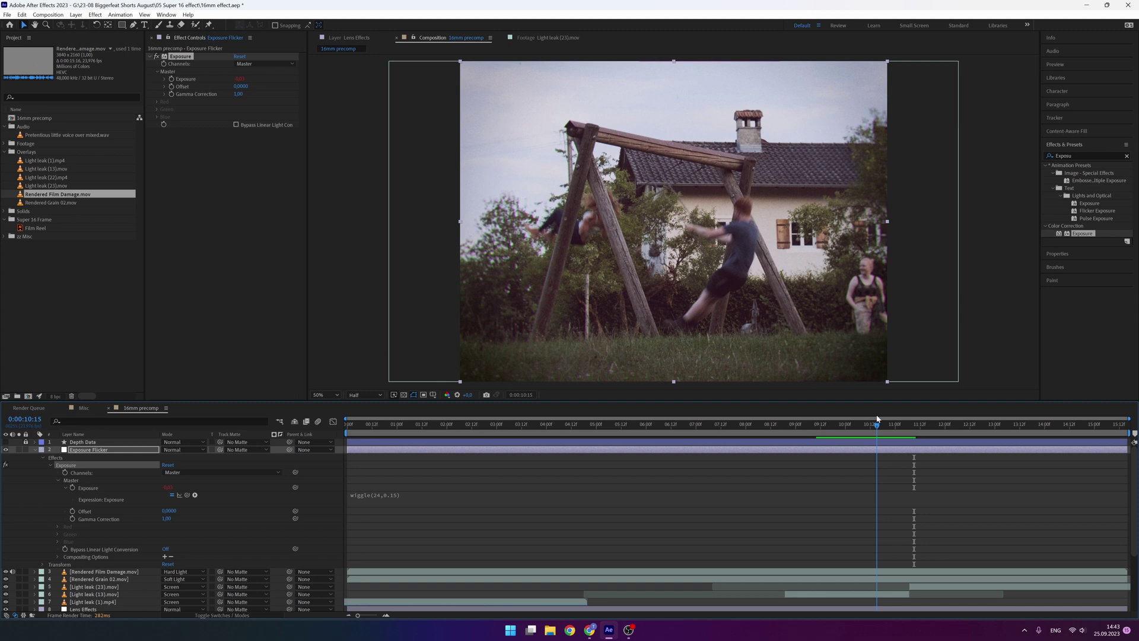
click(130, 572)
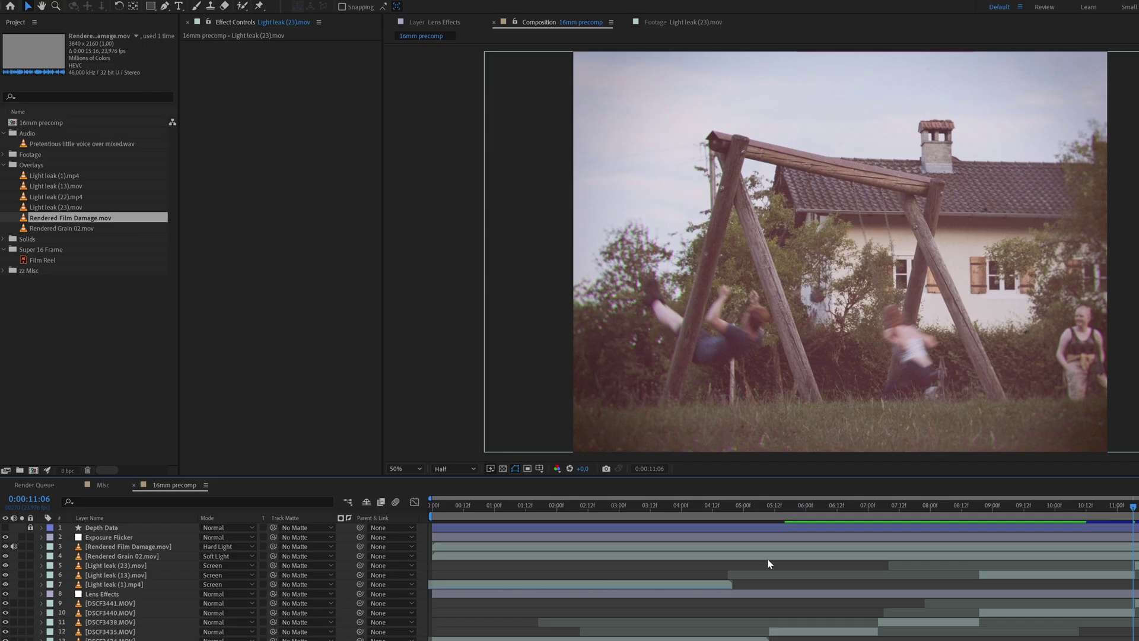
key(comma)
Draw two rectangle bars along the left and right frame edges, filling the left one cream.
key(q)
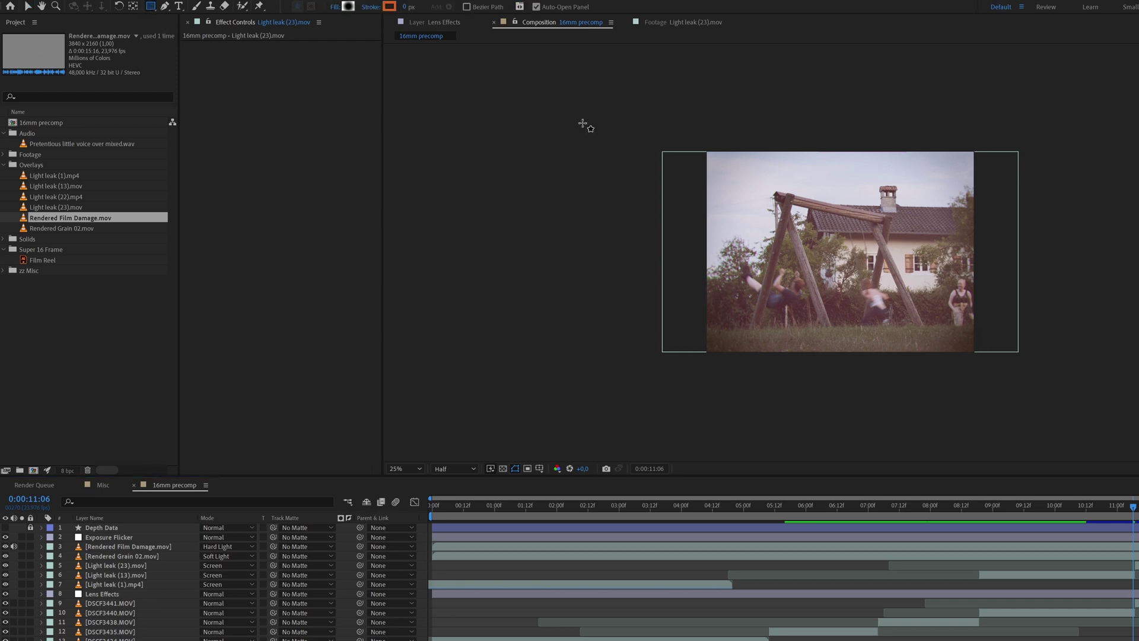
drag(718, 138, 646, 369)
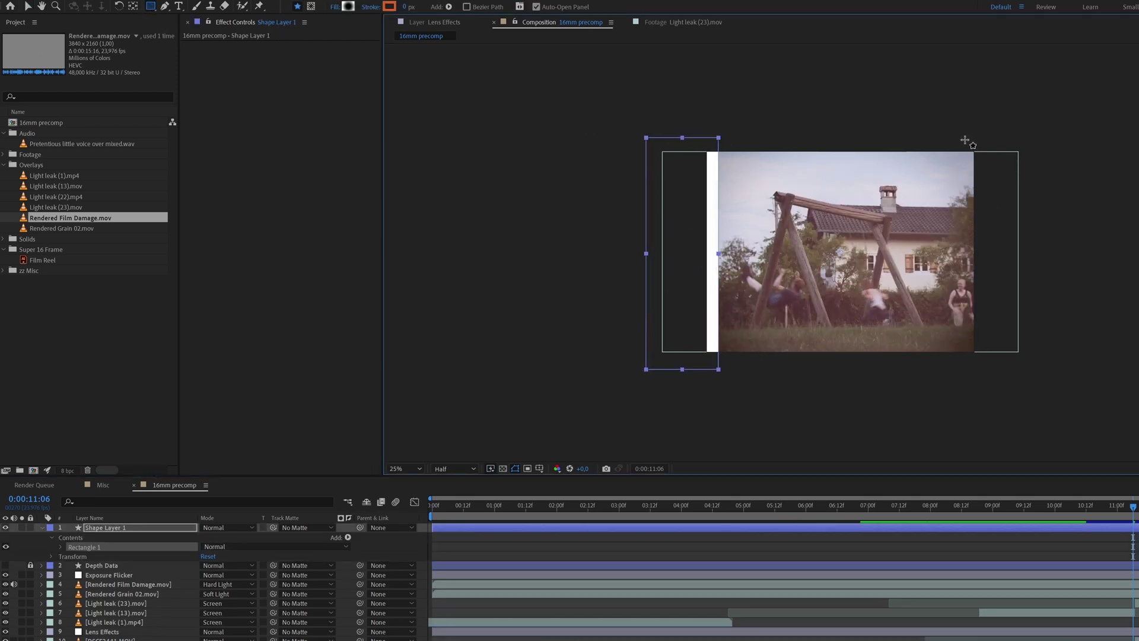
mouse_move(964, 140)
mouse_down()
mouse_move(1054, 373)
mouse_move(1035, 369)
mouse_up()
click(348, 6)
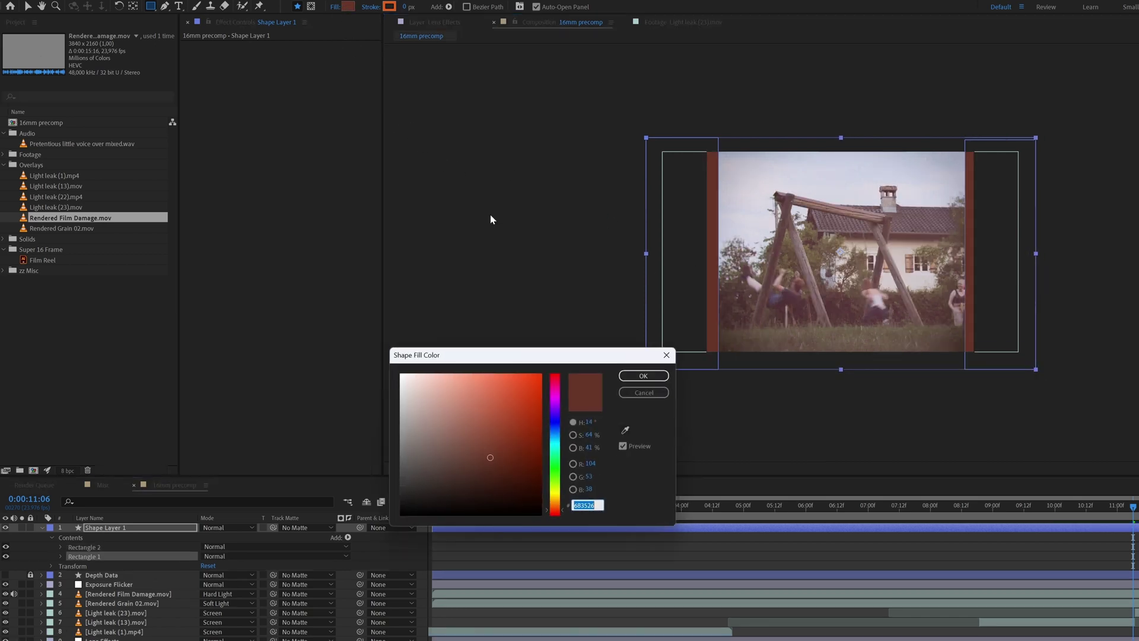
drag(425, 379, 425, 365)
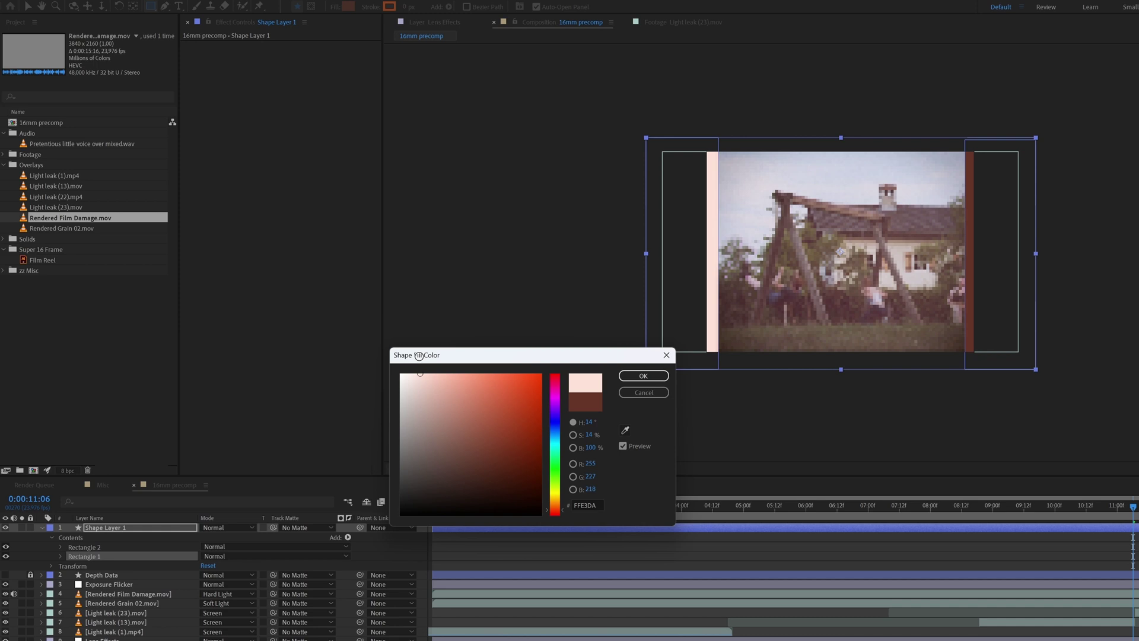
drag(555, 507, 556, 499)
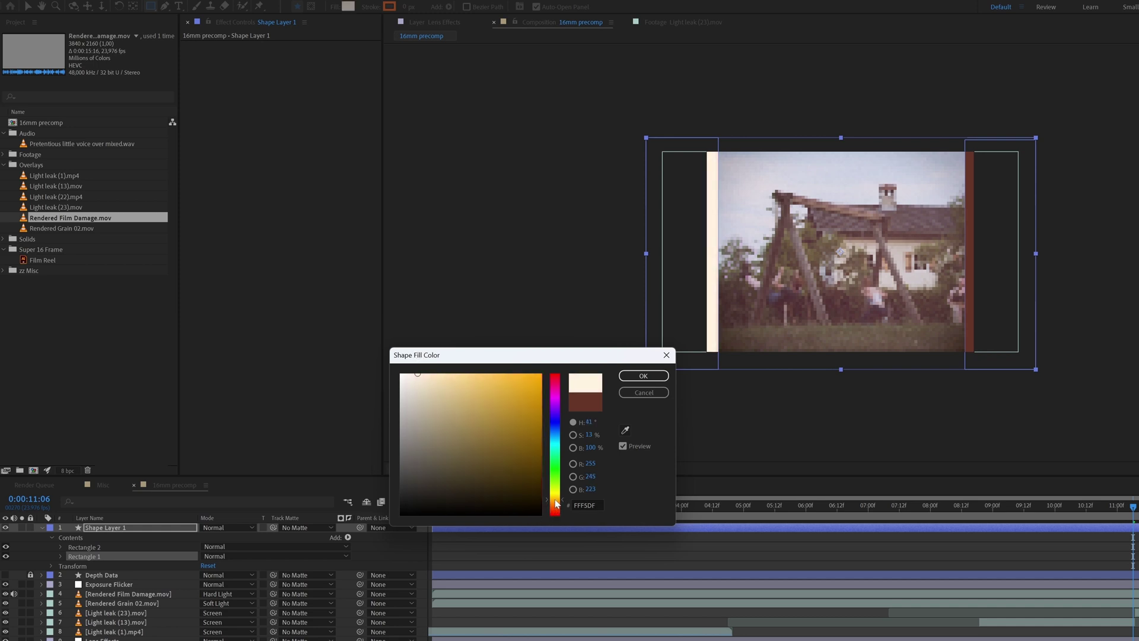
click(644, 375)
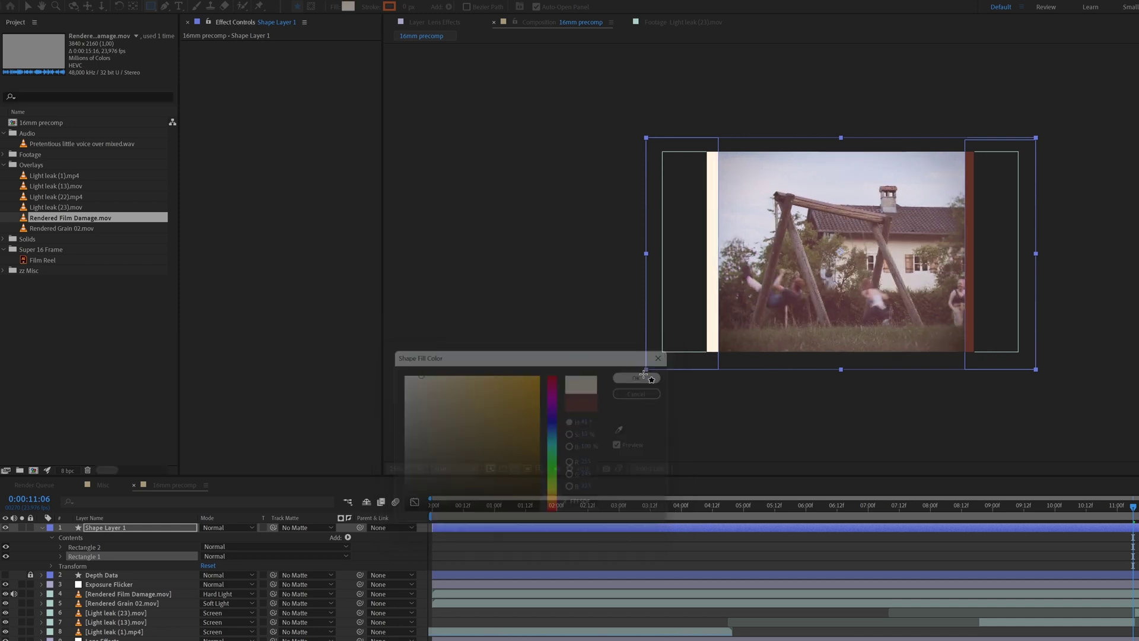
Give Rectangle 2, the right bar, a deeper cream fill.
click(124, 547)
click(347, 8)
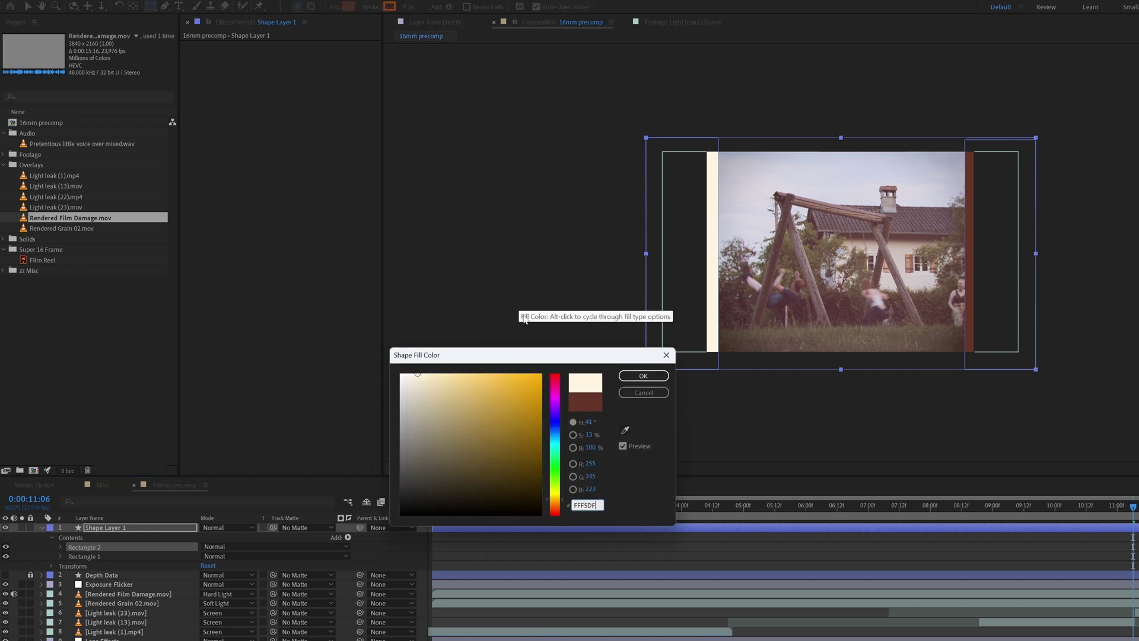
click(417, 376)
drag(418, 373, 427, 369)
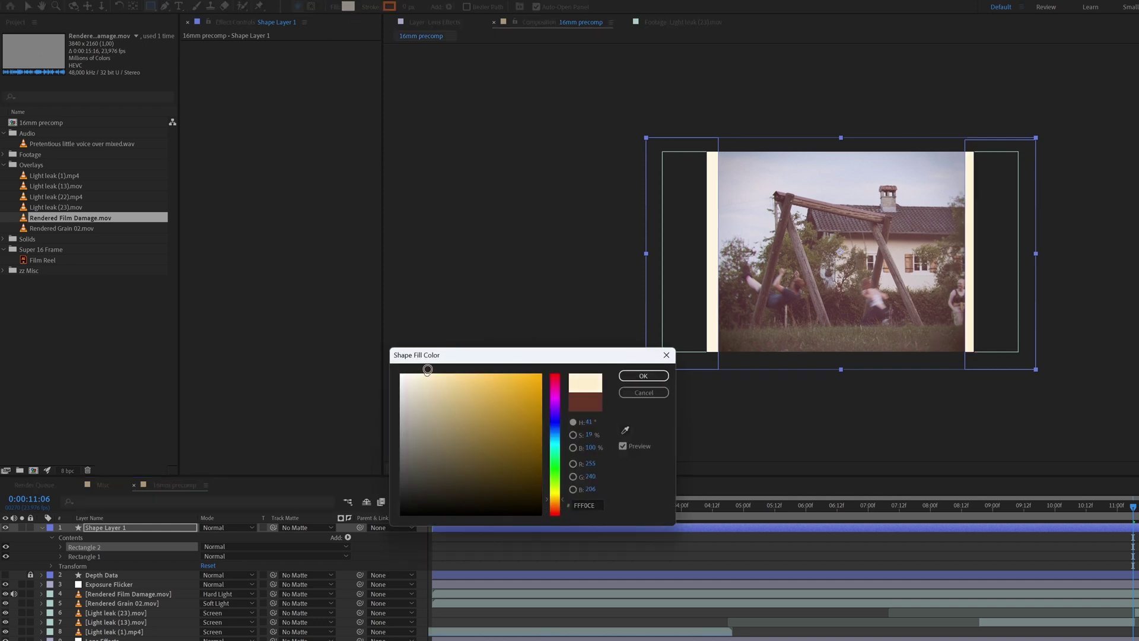
click(642, 377)
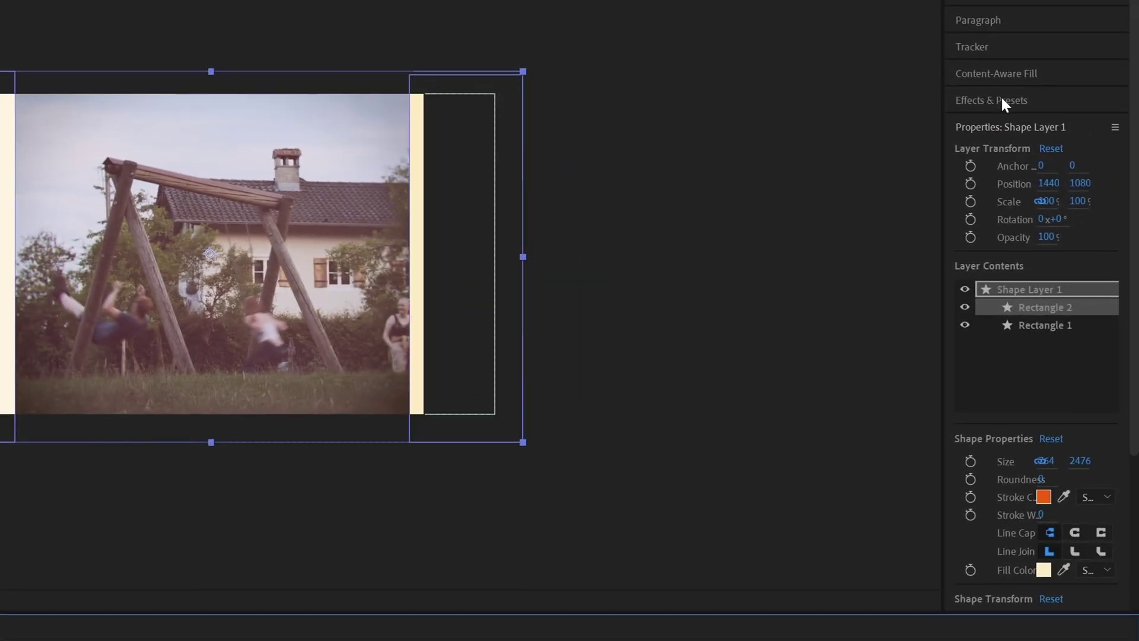
Apply Gaussian Blur with Blurriness 120 and set the layer mode to Classic Color Dodge.
click(1002, 99)
click(1019, 127)
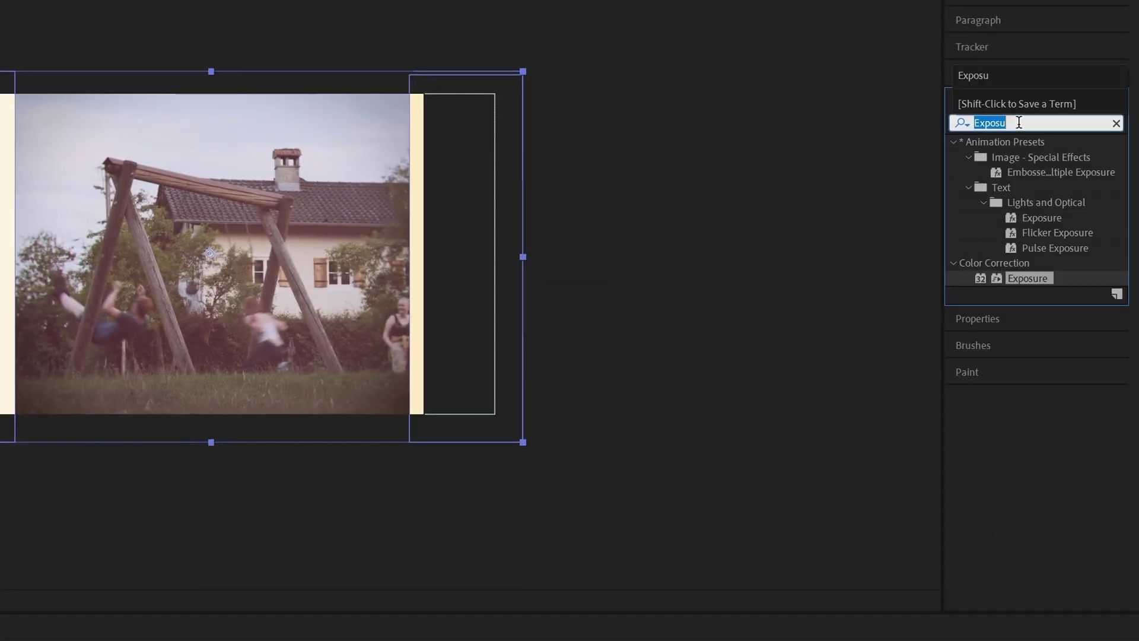
text(gauss)
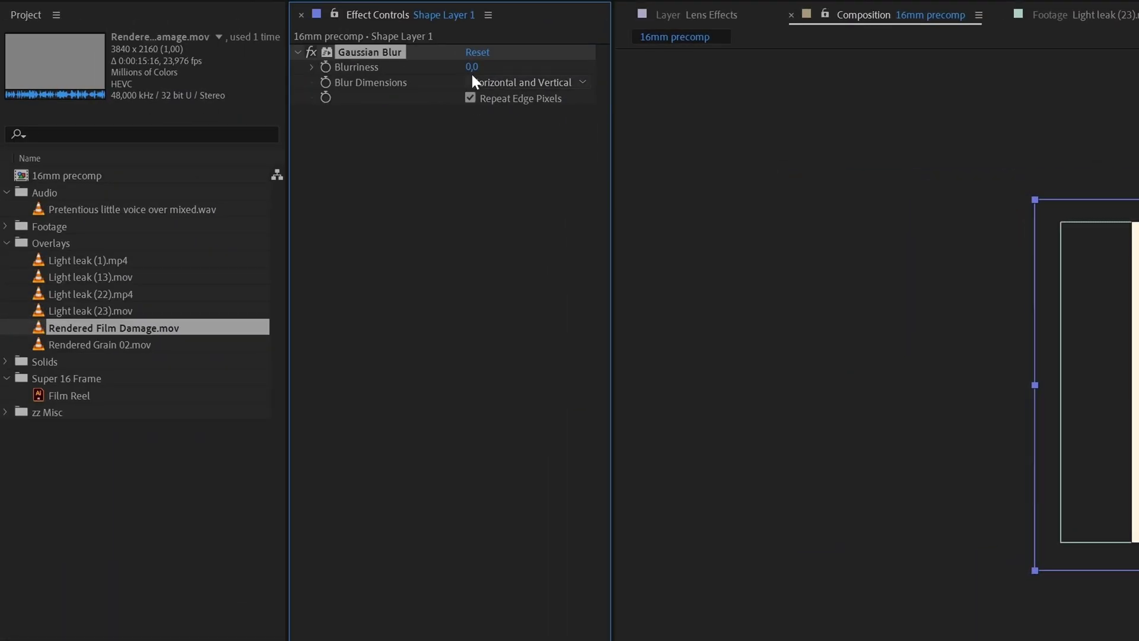
click(475, 68)
text(120)
key(Return)
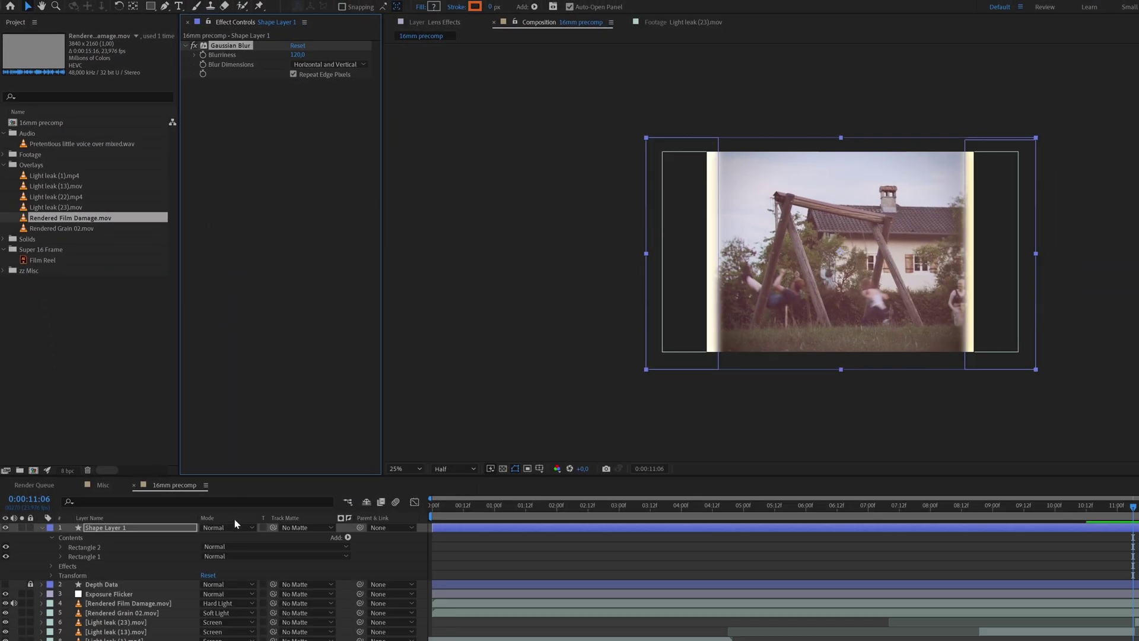
click(235, 526)
click(261, 186)
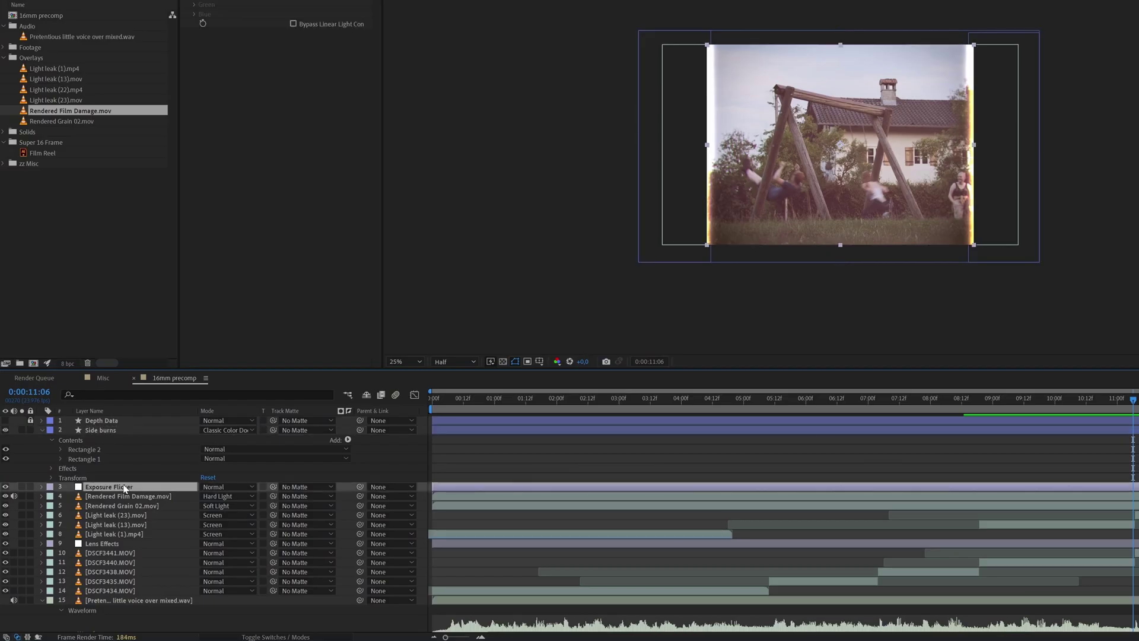
Copy the Exposure Flicker wiggle and add a wiggle(24,20) expression to Side burns' Opacity.
key(e)
key(e)
click(459, 534)
key(ctrl+c)
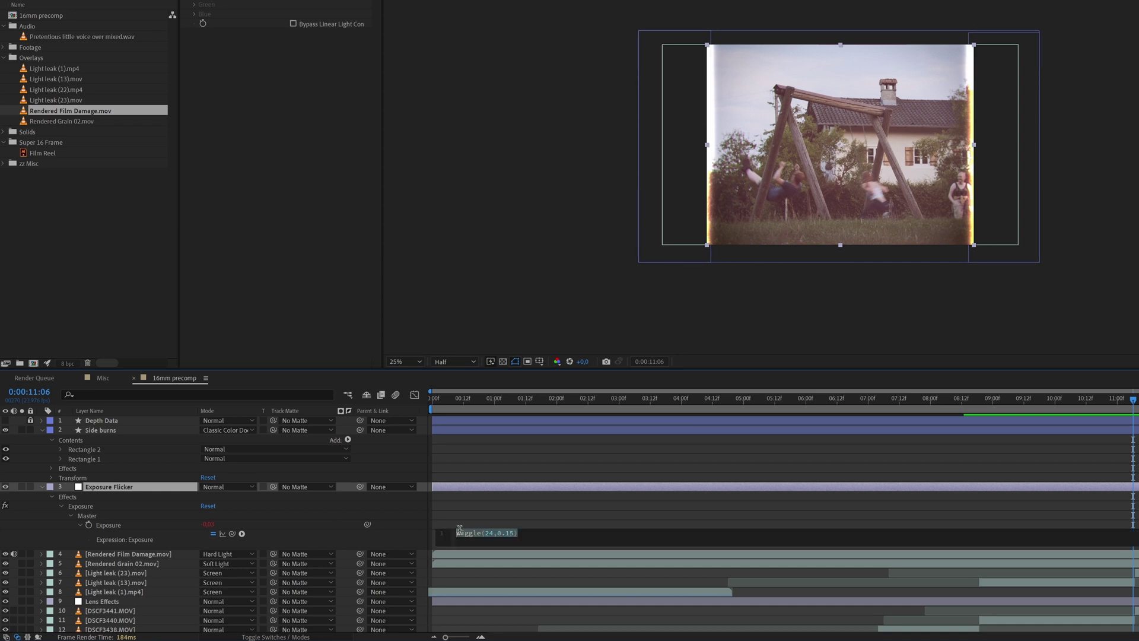
click(134, 431)
key(t)
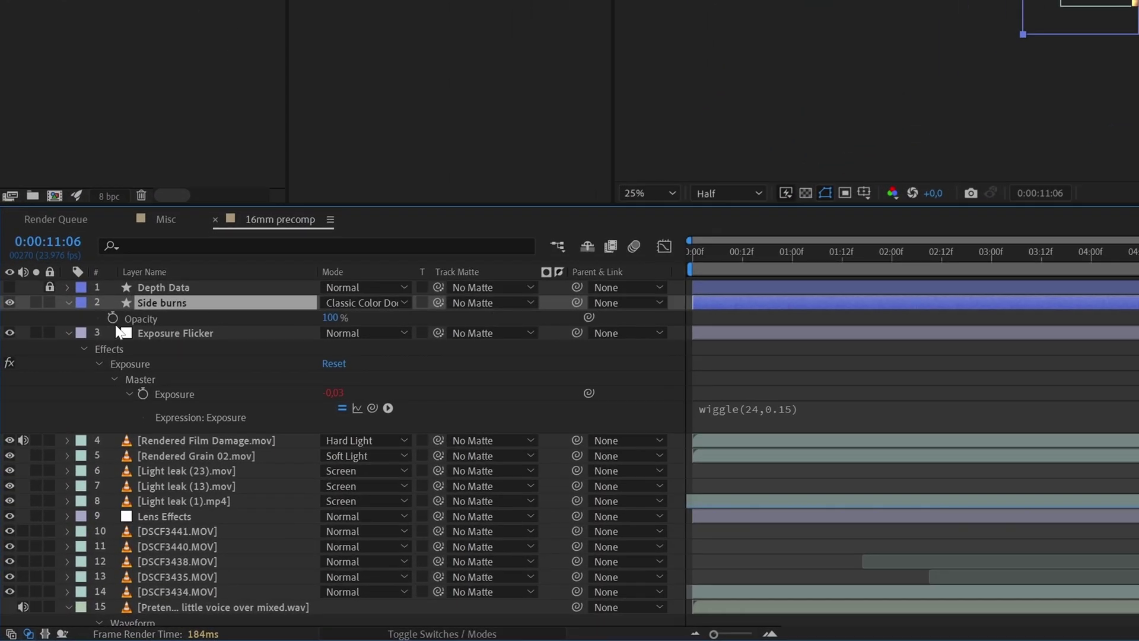
alt+click(112, 319)
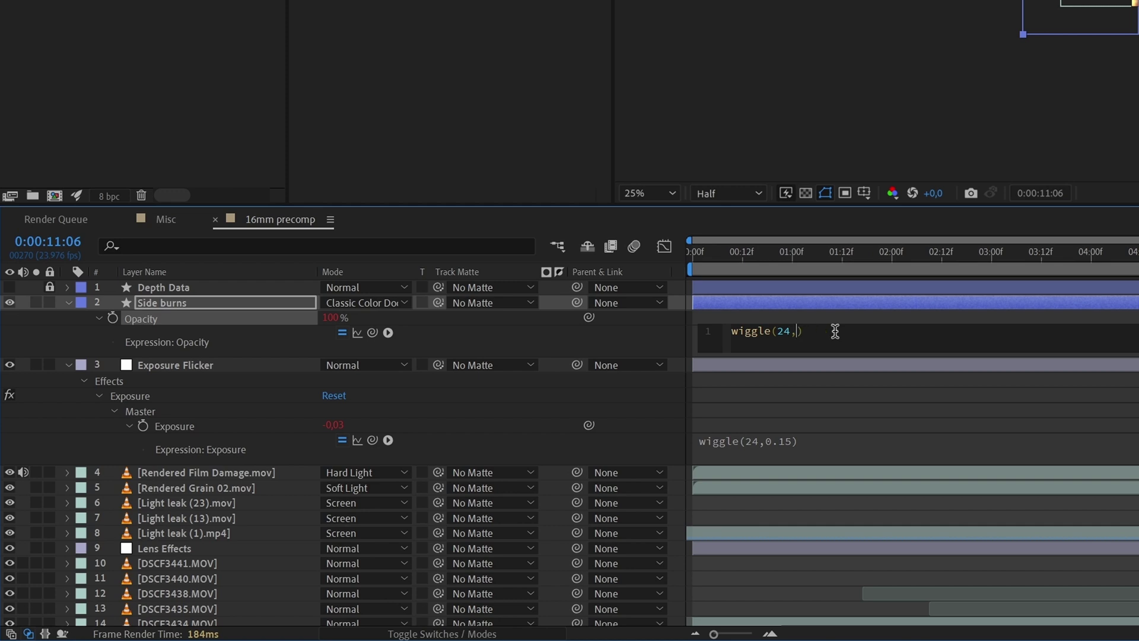
key(KP_Enter)
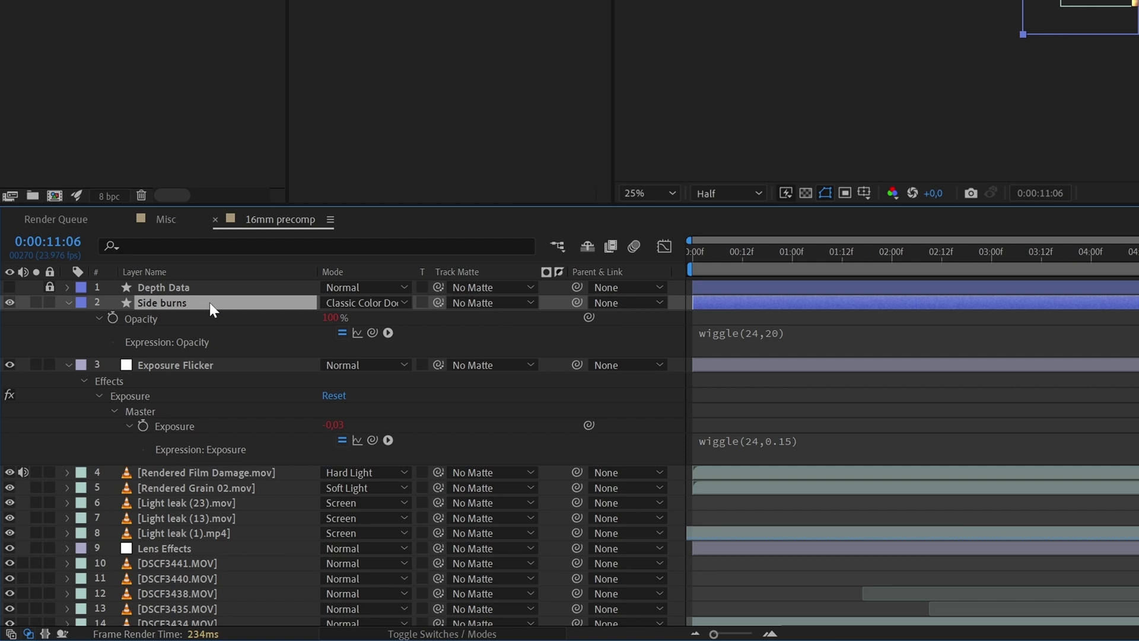
Paste the wiggle onto Side burns' Rotation and change it to wiggle(0.5,0.15).
key(r)
alt+click(113, 319)
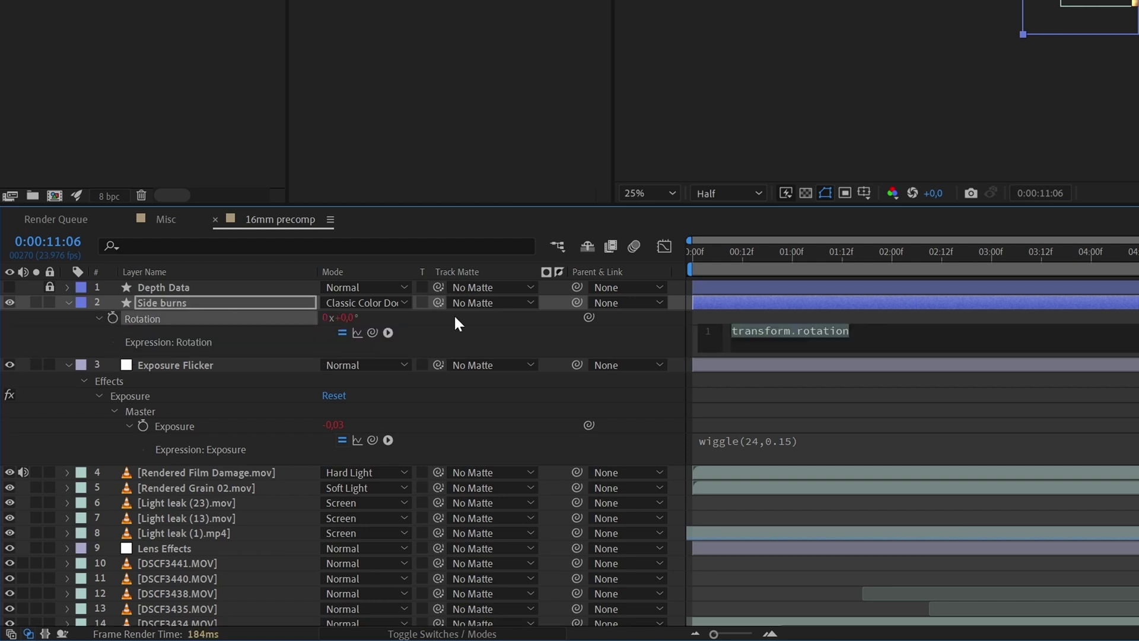
key(ctrl+v)
double_click(780, 330)
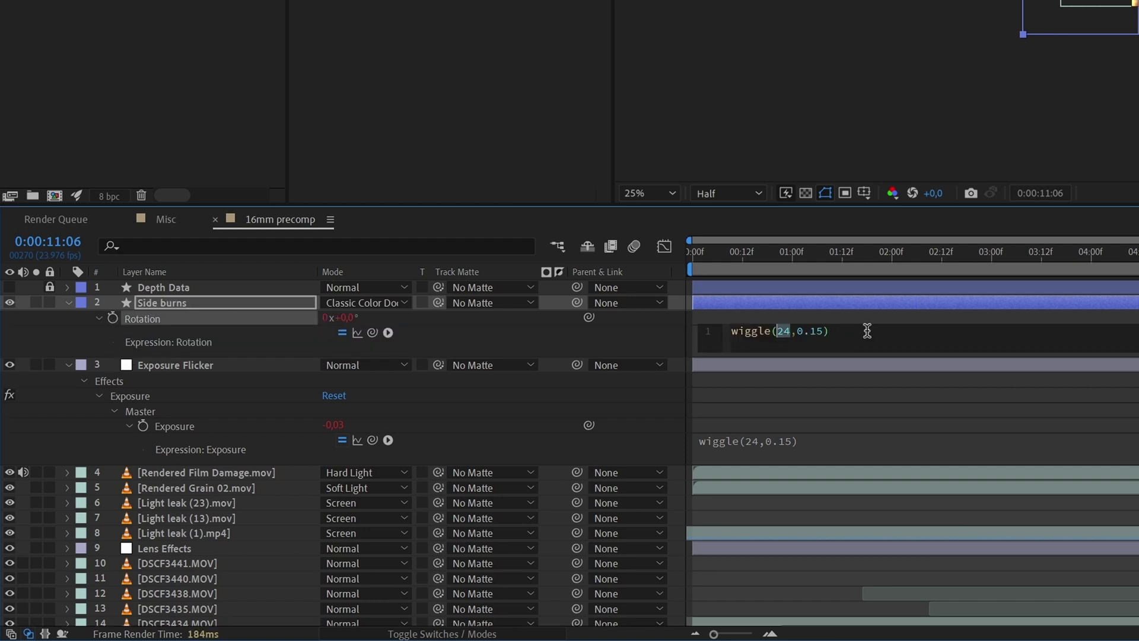
text(0.5)
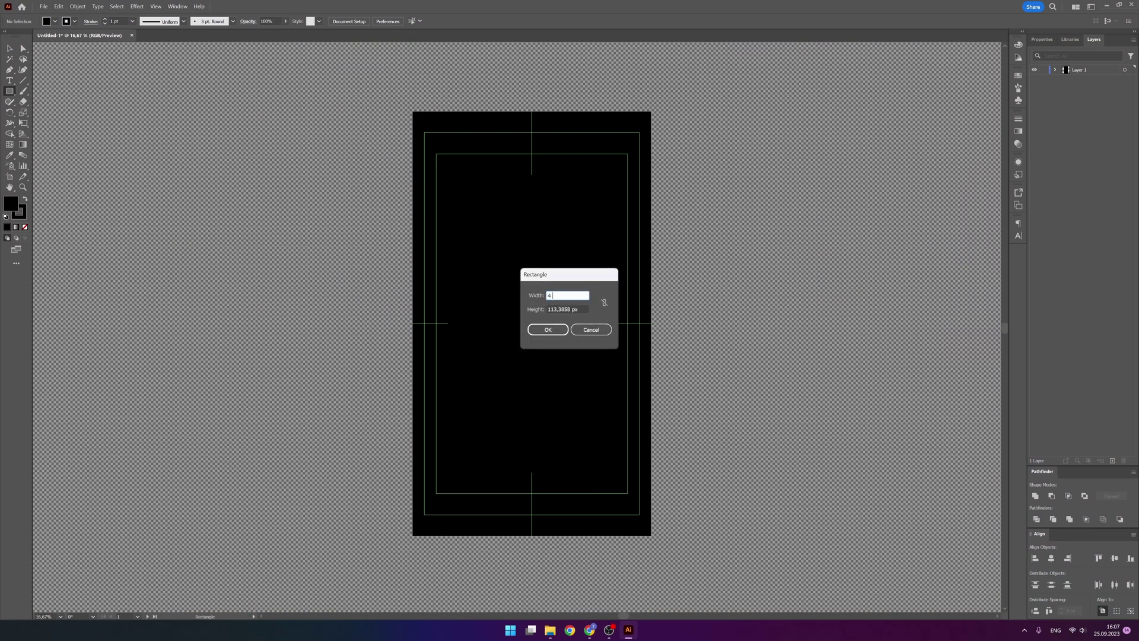
Create the rectangle with a 3 cm height and fill it white.
key(Tab)
text(3 cm)
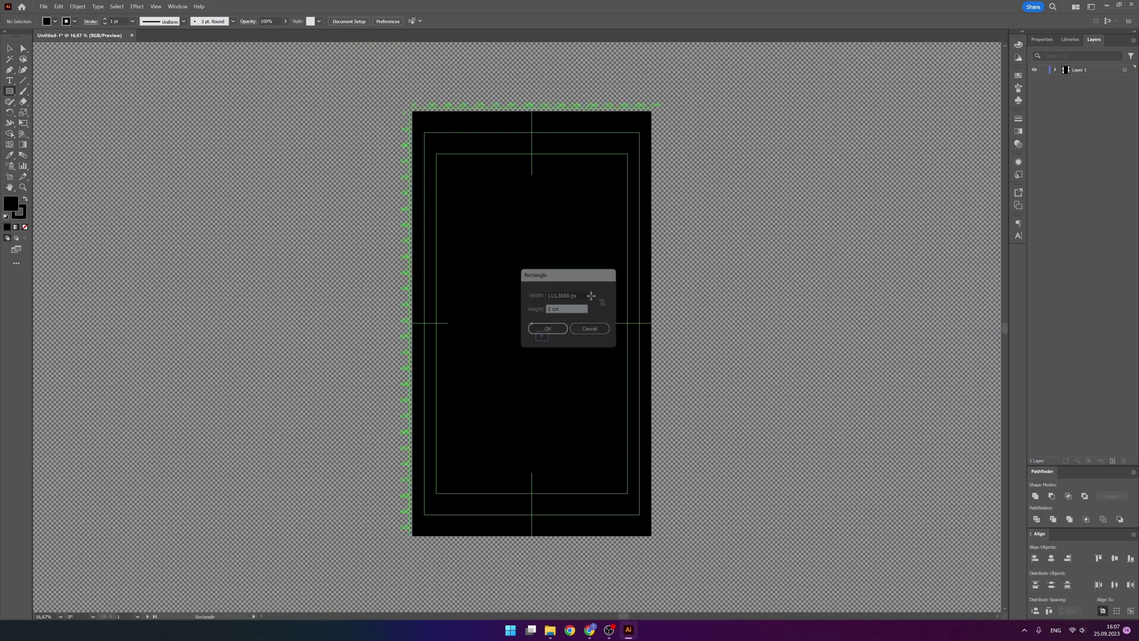
key(Return)
click(54, 21)
click(21, 37)
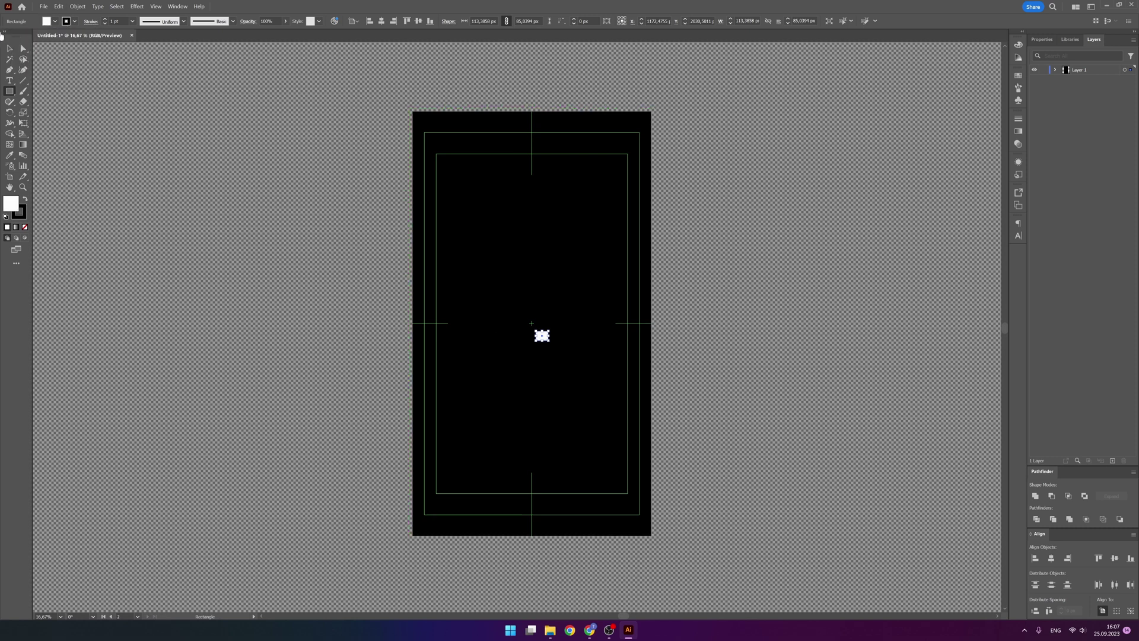
Position the white rectangle inside the film frame, round its corners, and duplicate it upward.
key(v)
click(256, 230)
scroll(486, 337, up, 2)
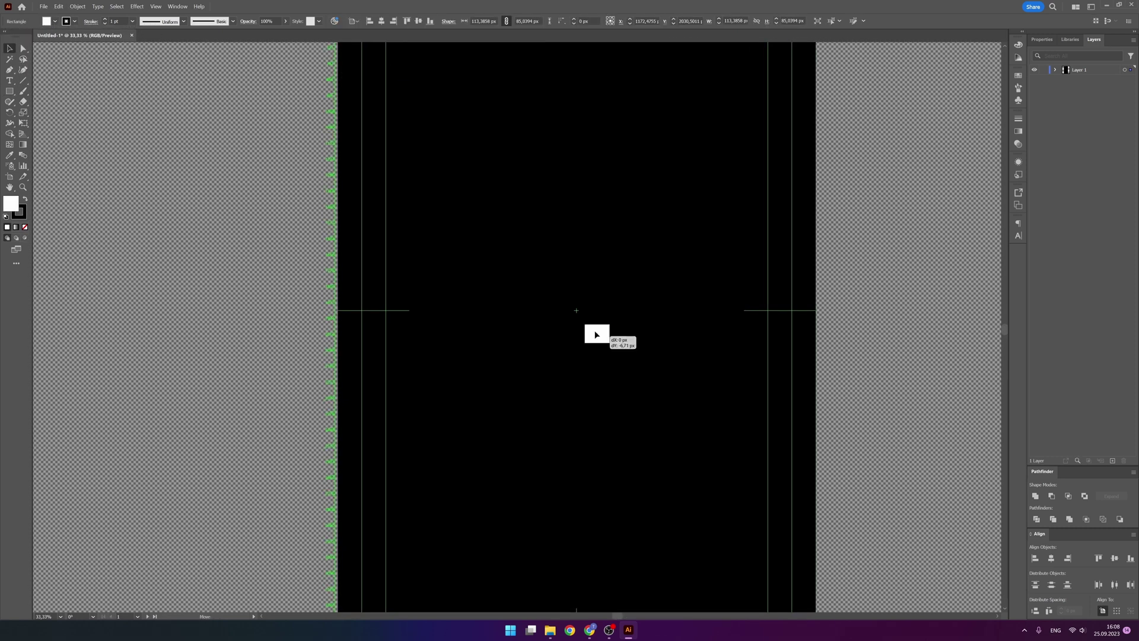
drag(596, 337, 730, 460)
drag(723, 203, 711, 217)
scroll(433, 310, down, 3)
drag(486, 282, 497, 386)
Select all shapes, cut the windows out with Pathfinder Exclude, and fill the frame black.
key(ctrl+shift+a)
key(ctrl+a)
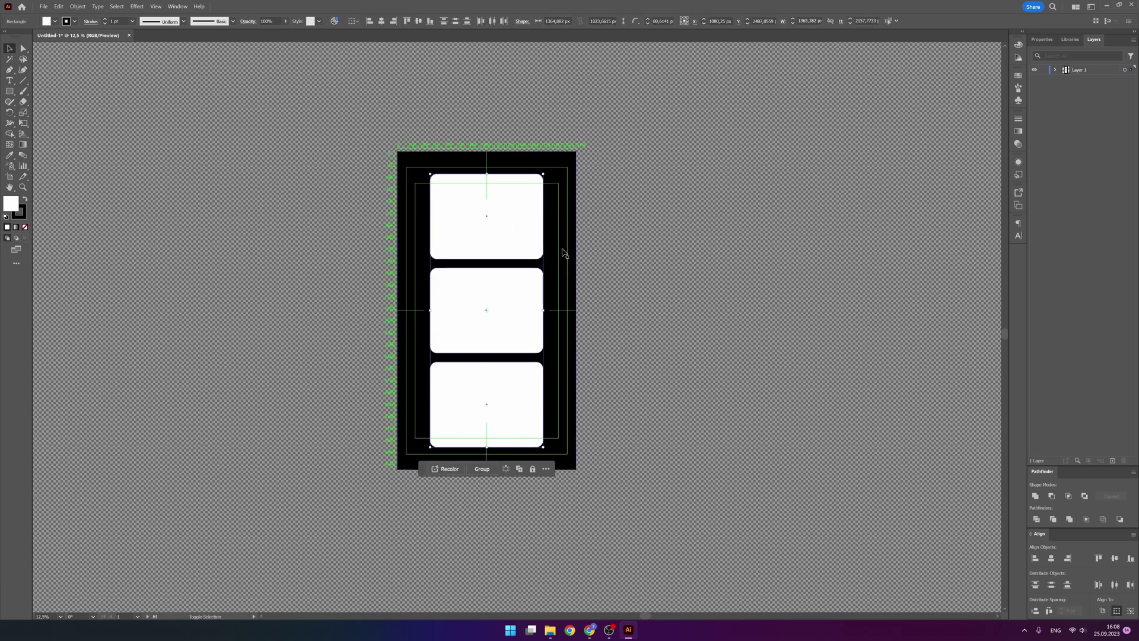
click(1084, 496)
click(56, 21)
click(25, 36)
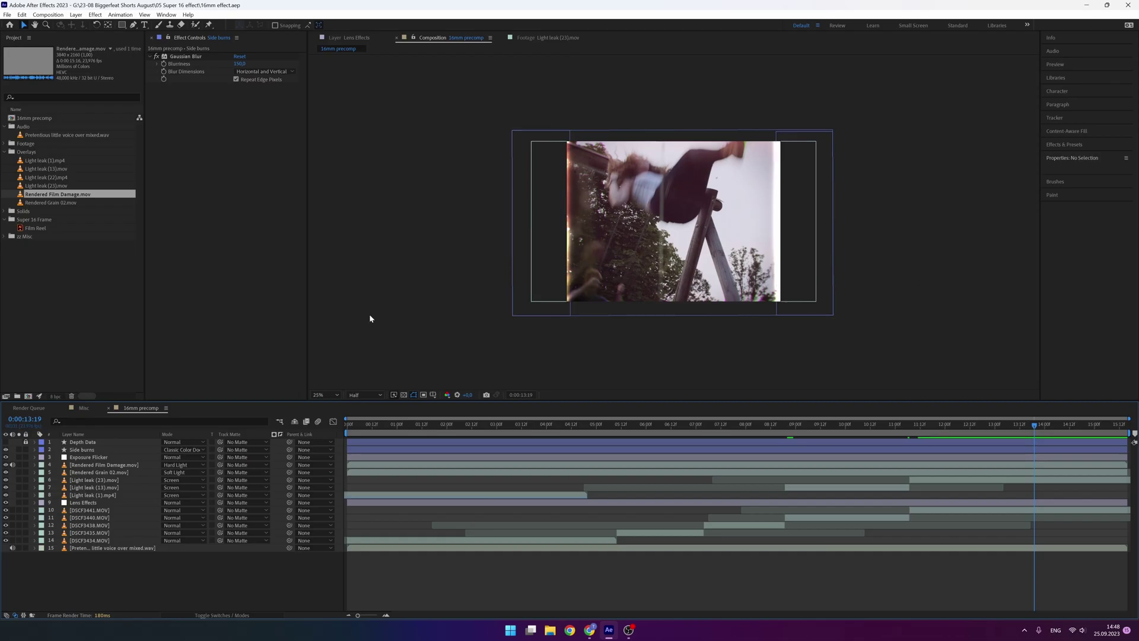
Create a new composition named 16mm film reel comp.
key(ctrl+n)
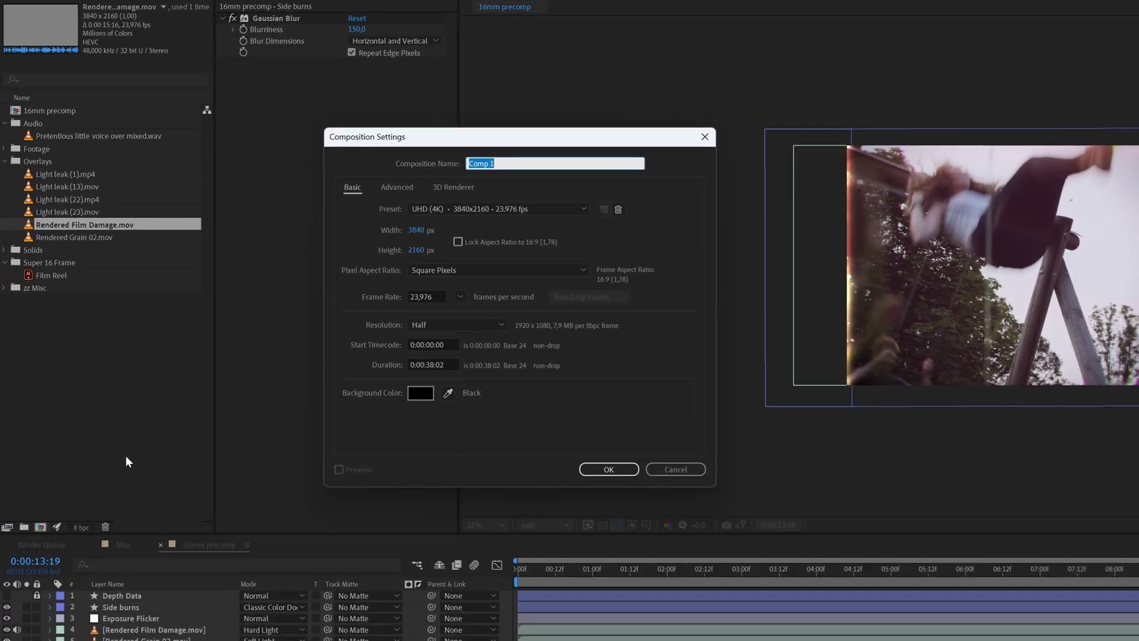
text(16mm film reel c)
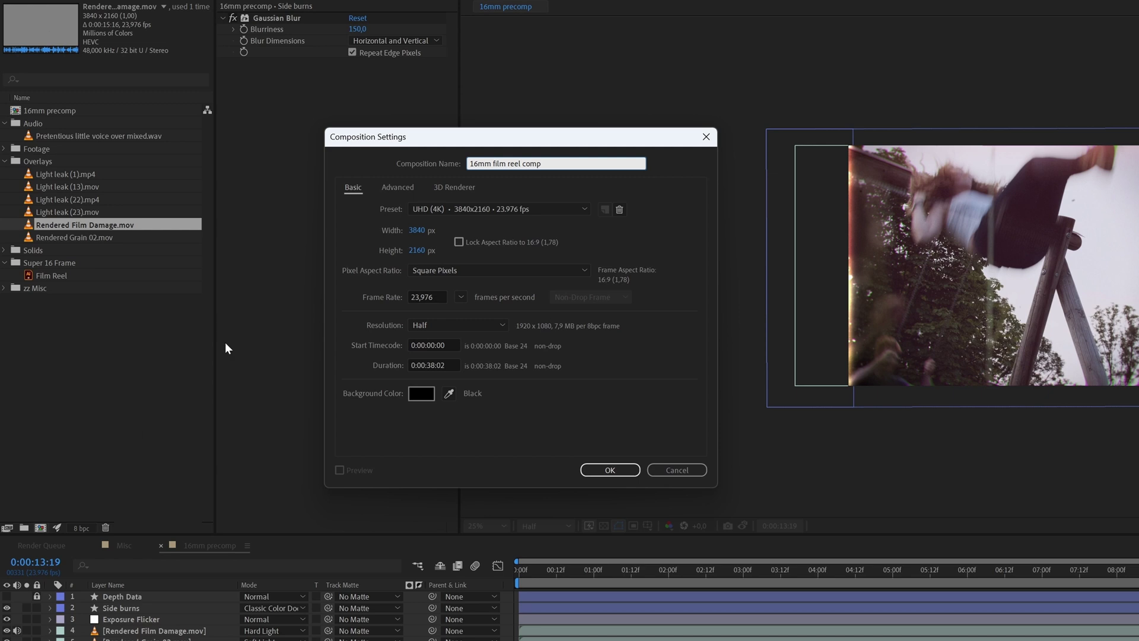
click(419, 233)
click(422, 254)
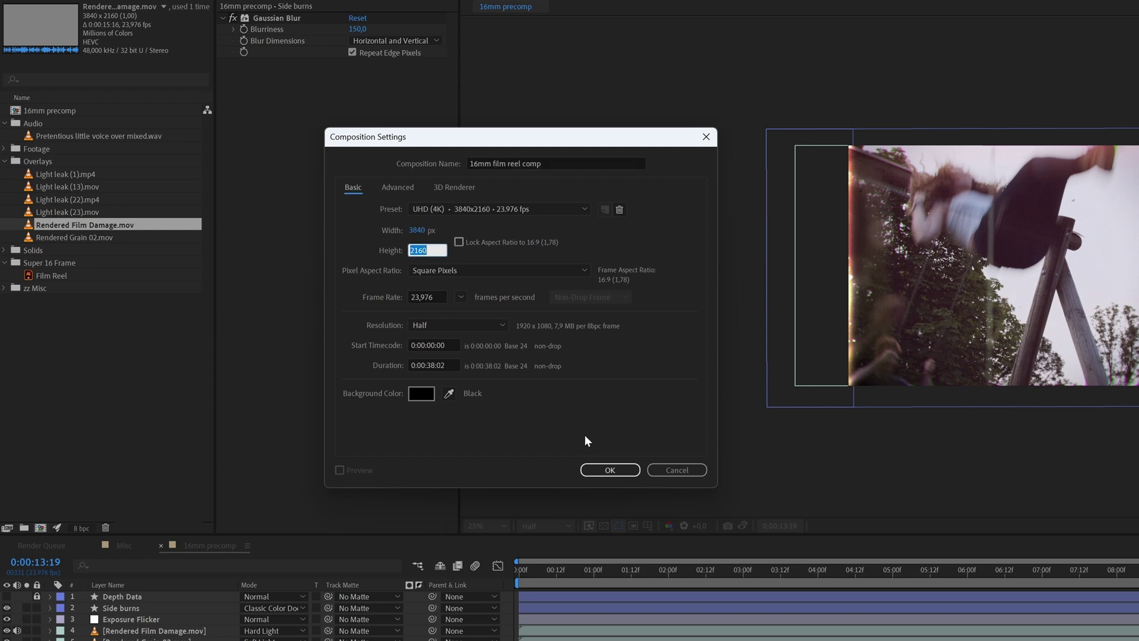
click(586, 439)
click(608, 470)
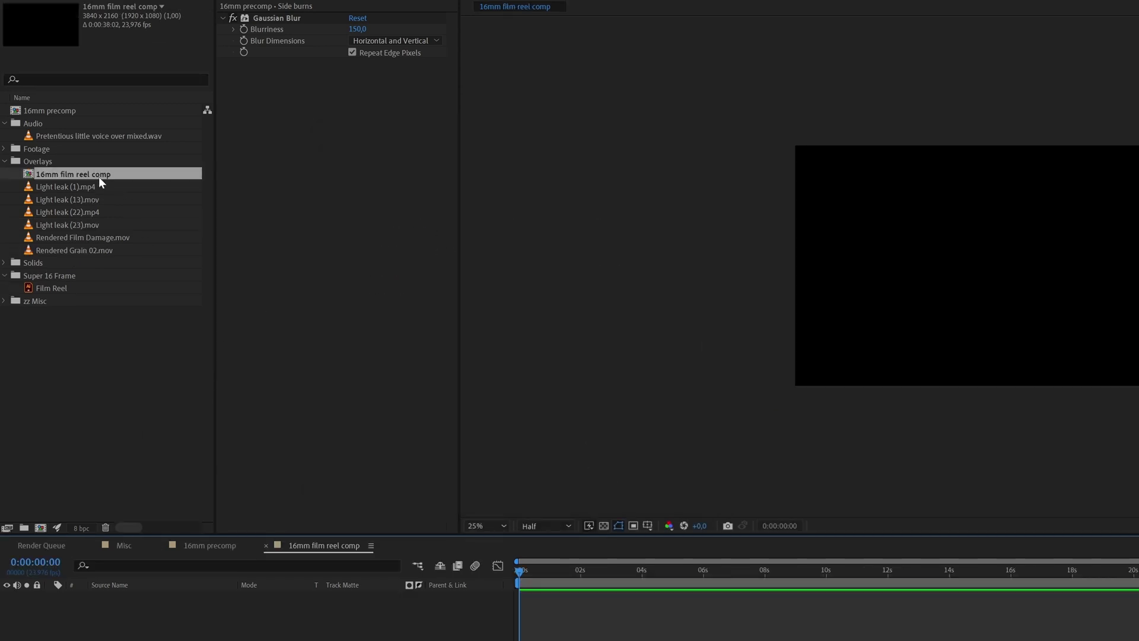
Move the new comp out of the Overlays folder and add 16mm precomp to it.
drag(98, 177, 61, 124)
click(61, 123)
ctrl+click(36, 161)
drag(35, 162, 229, 548)
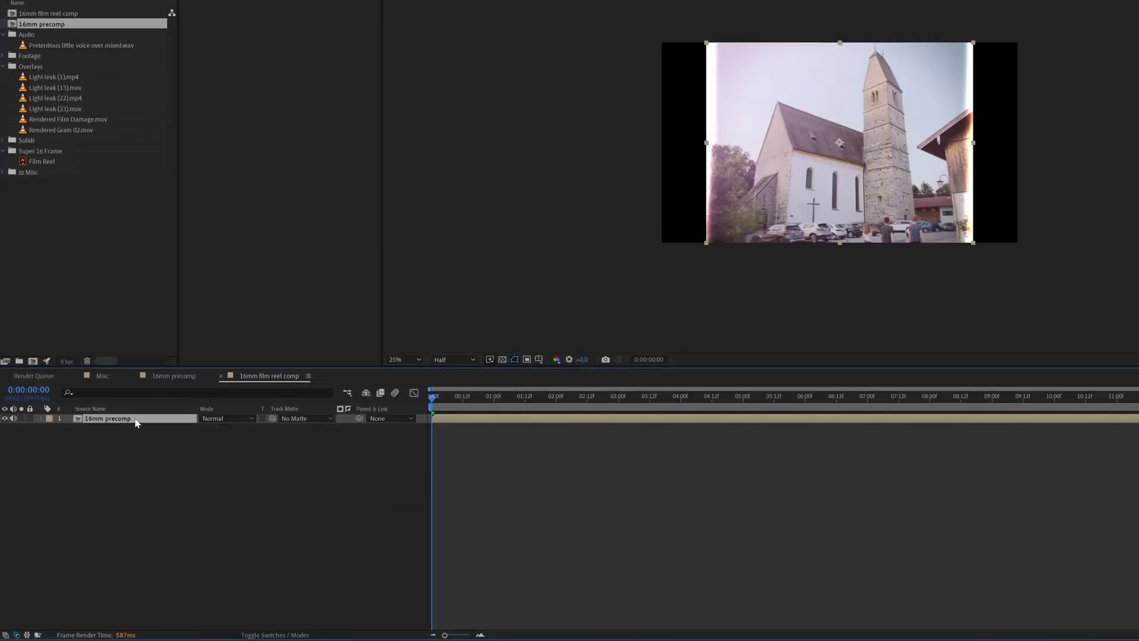
Scale the 16mm precomp layer to 85% and duplicate it twice.
key(s)
click(215, 428)
key(Return)
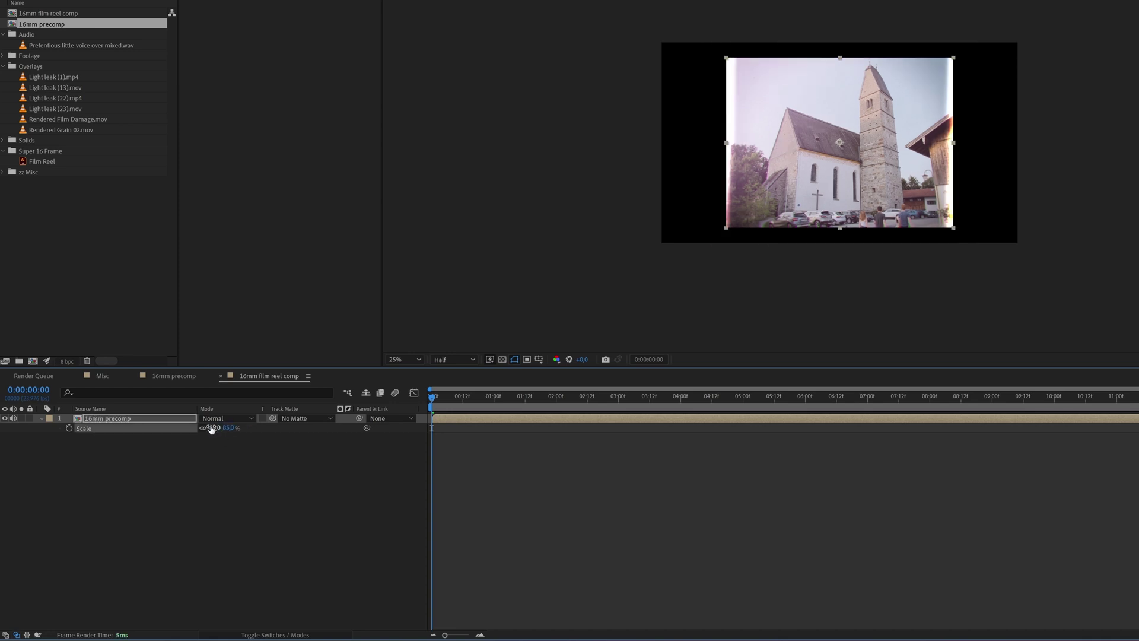
click(131, 420)
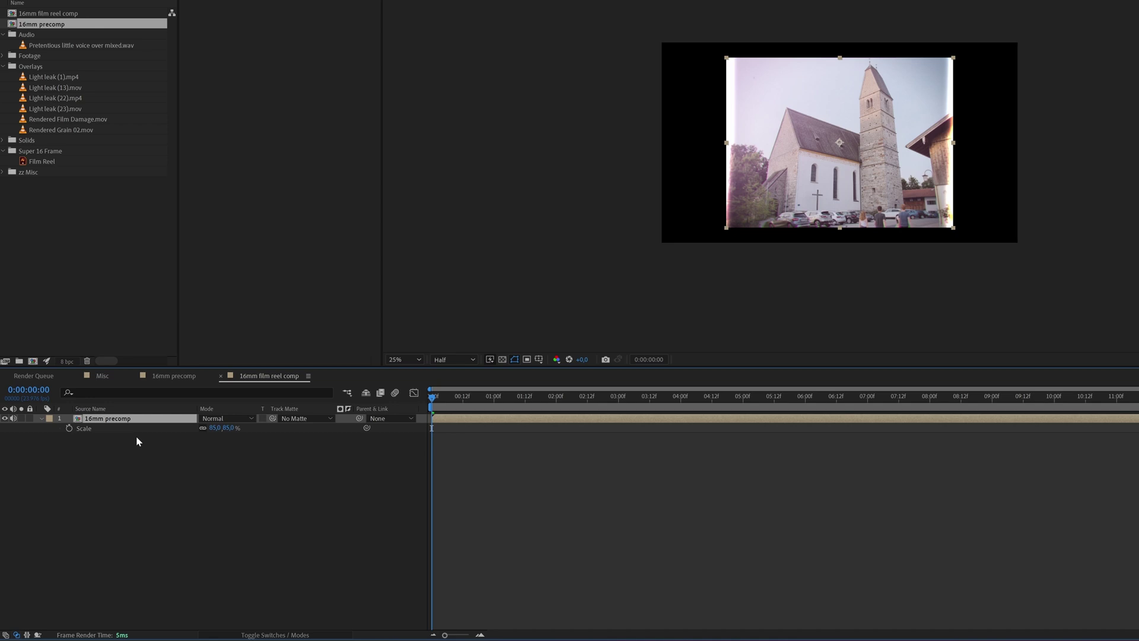
key(ctrl+d)
key(ctrl+d)
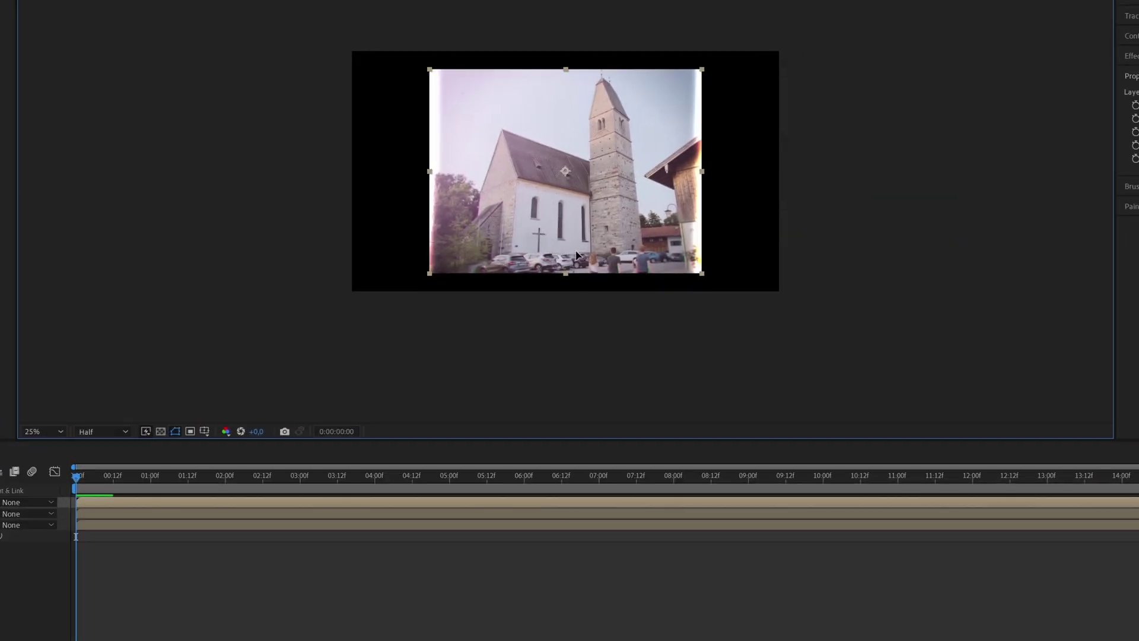
Move one precomp copy above the main frame and another below it.
drag(576, 255, 567, 58)
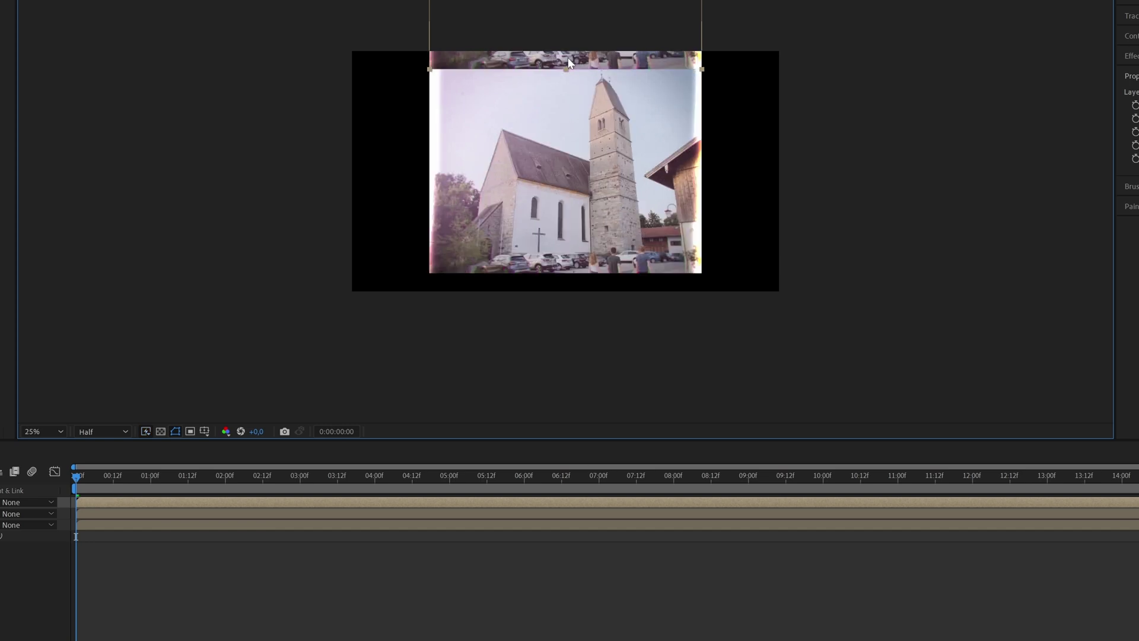
click(221, 524)
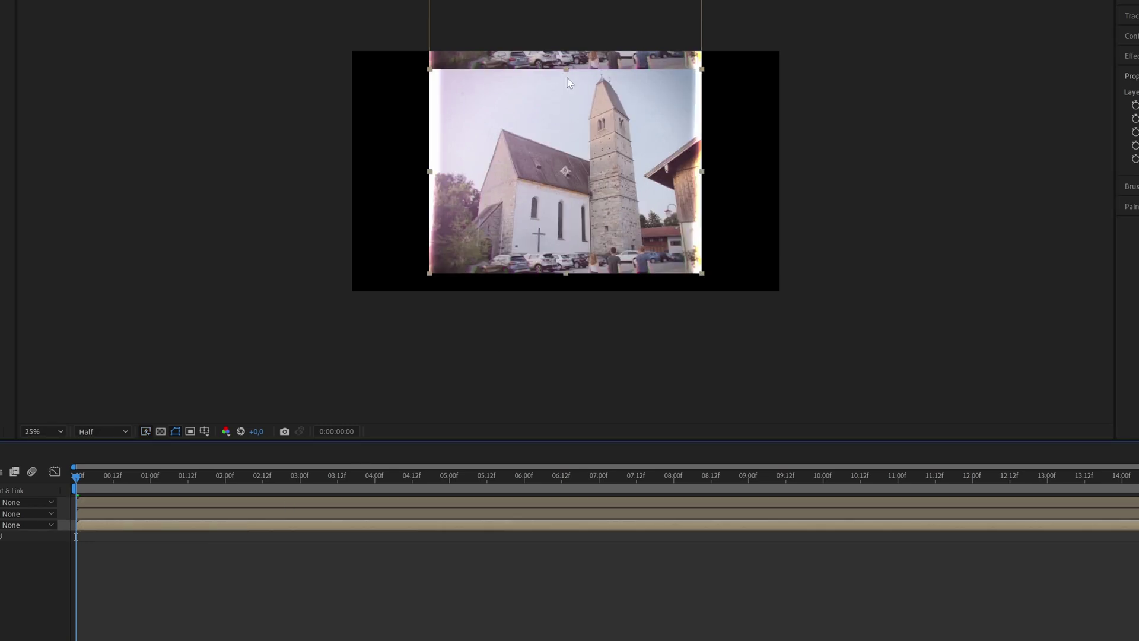
drag(567, 82, 564, 286)
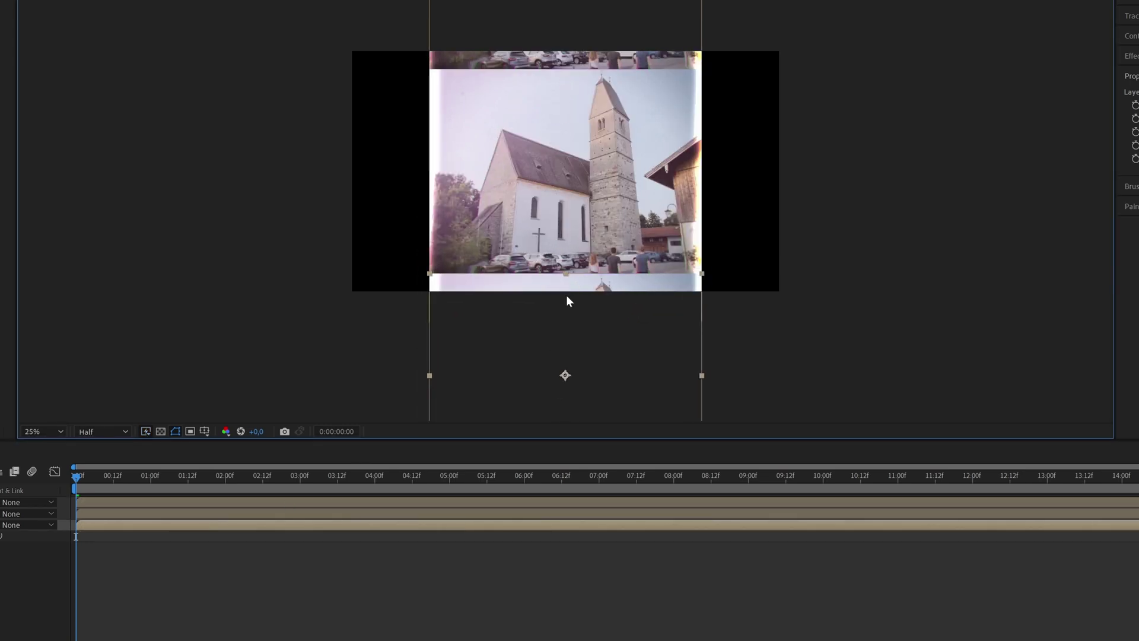
Stagger the precomp copies' start times by one frame each in the timeline.
click(91, 537)
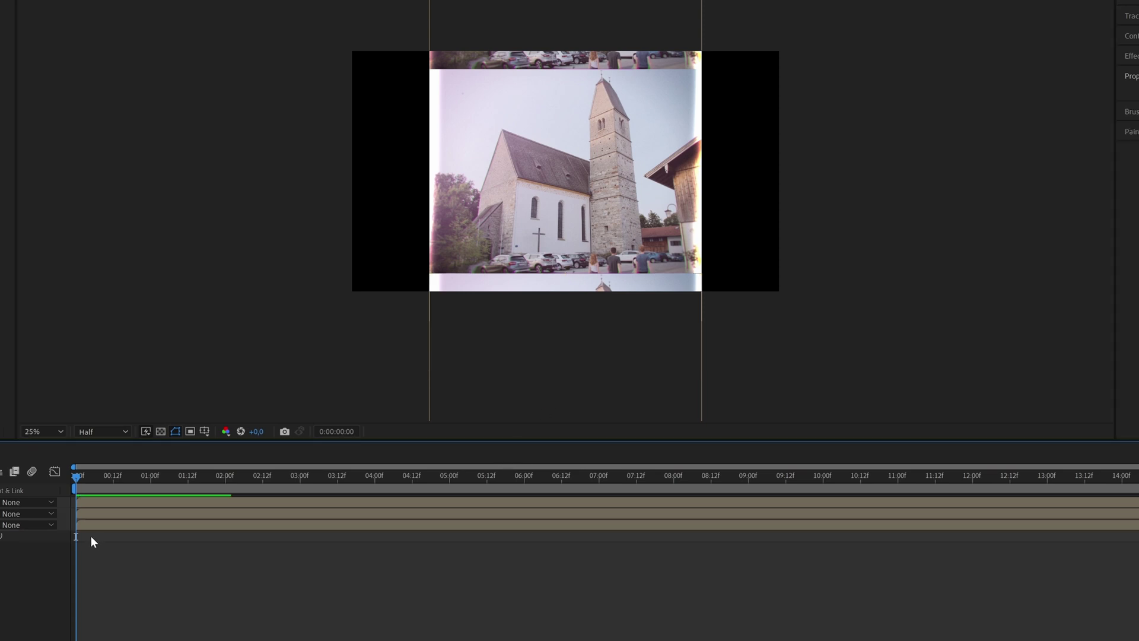
scroll(82, 537, up, 5)
drag(83, 547, 422, 554)
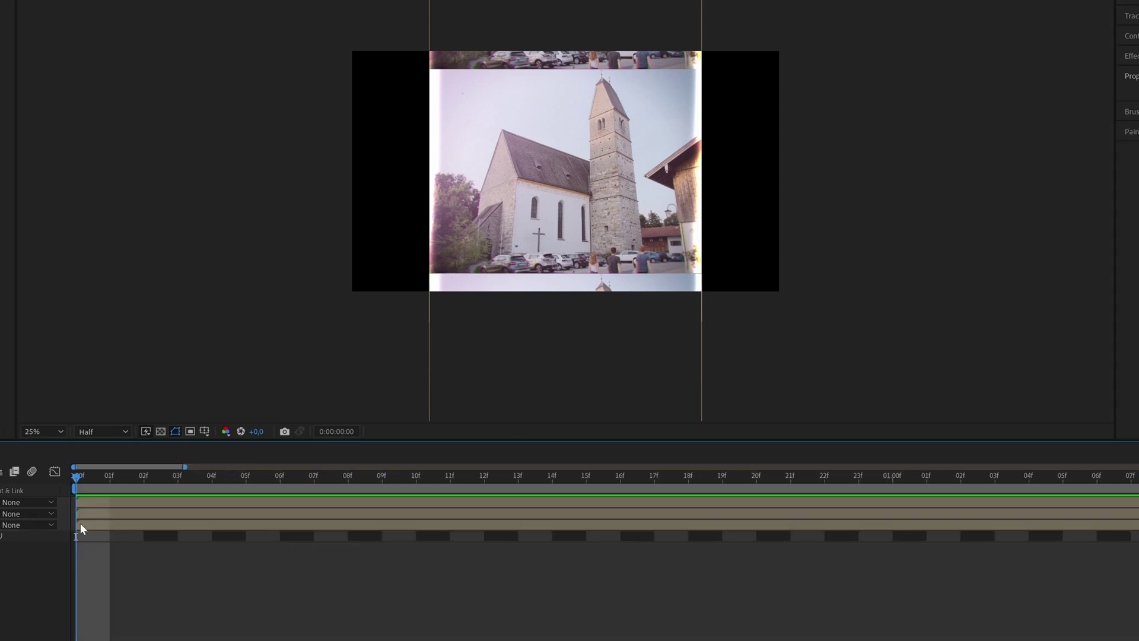
drag(94, 514, 199, 503)
drag(79, 475, 204, 475)
click(237, 553)
scroll(279, 550, down, 5)
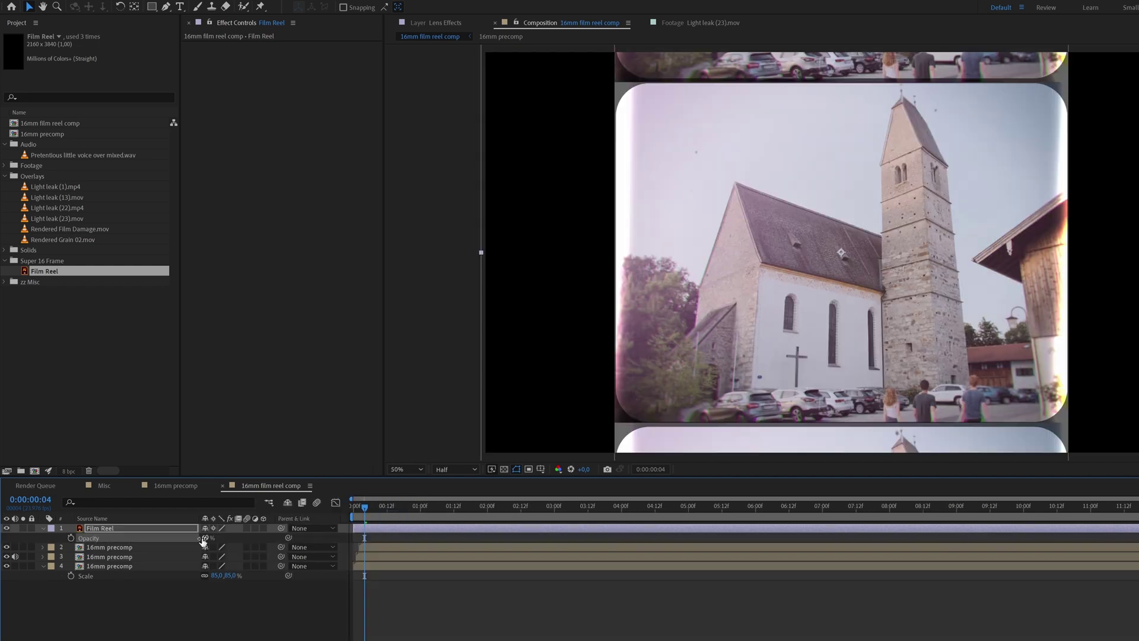
Confirm the Film Reel scale and apply Gaussian Blur to it with Blurriness 50.
click(219, 537)
key(Return)
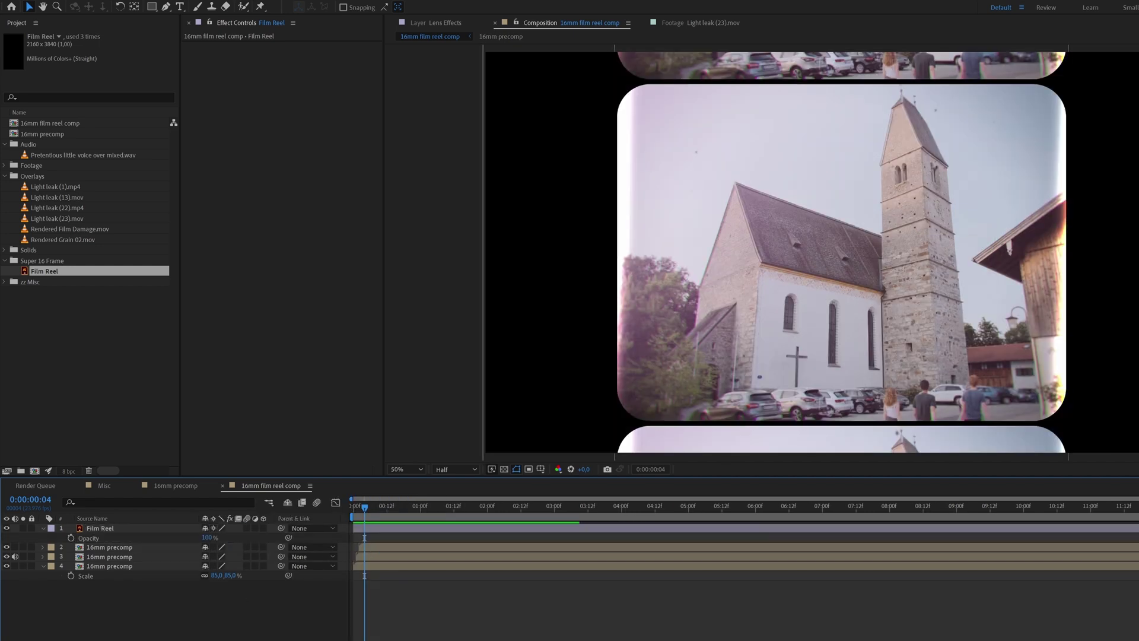
key(t)
click(241, 598)
drag(280, 160, 278, 159)
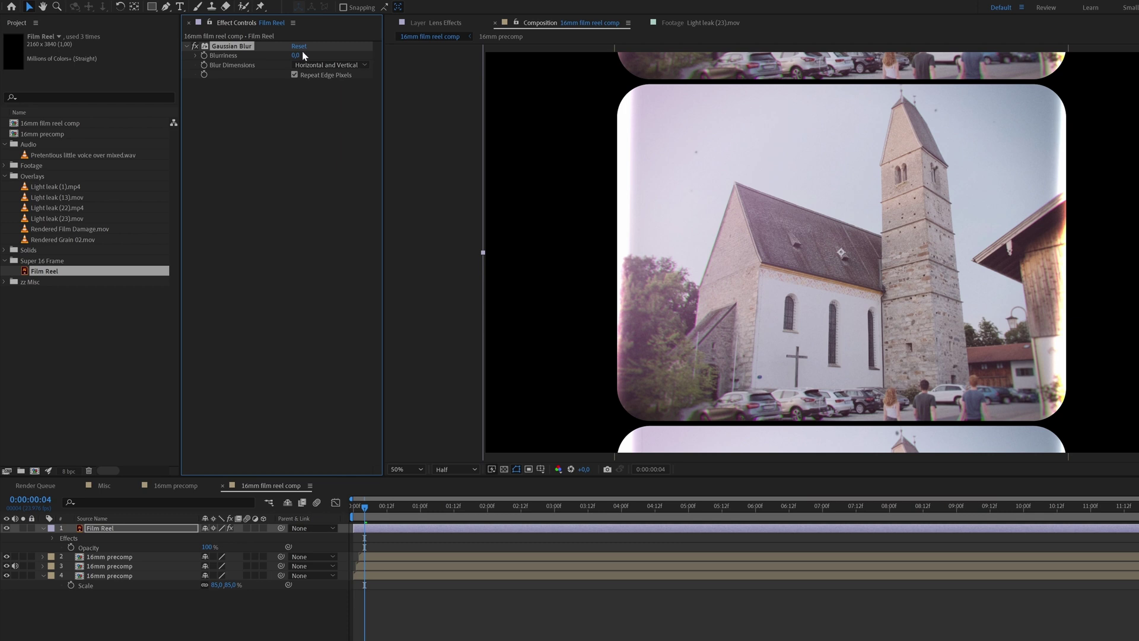
click(301, 55)
text(50)
key(Return)
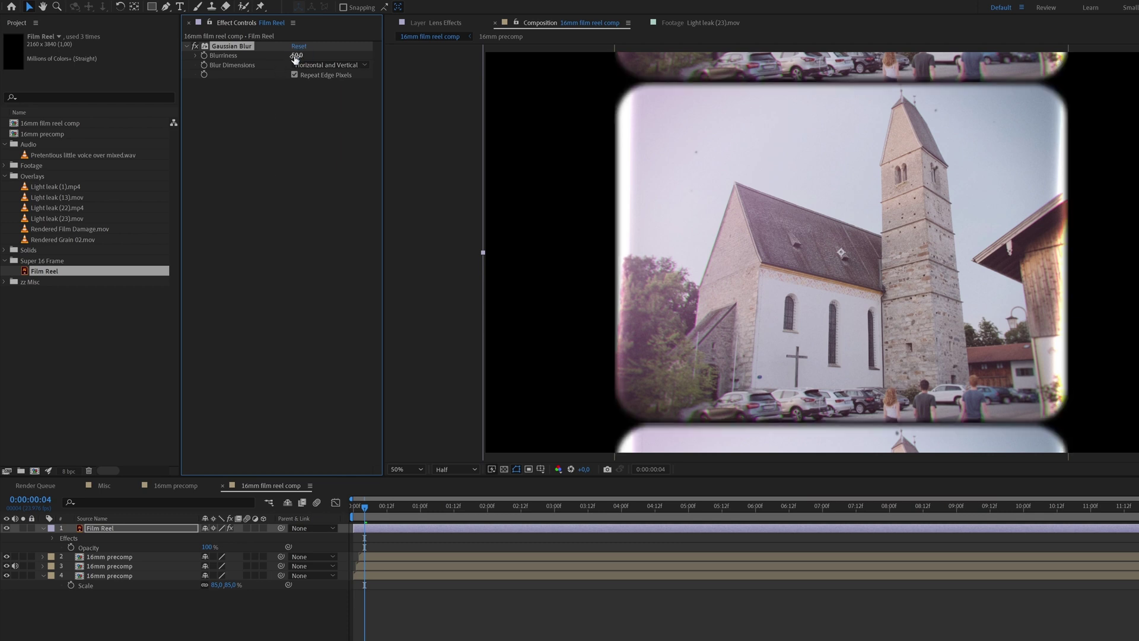
Lower the Film Reel's Gaussian Blur Blurriness from 50 to 20.
scroll(811, 437, up, 2)
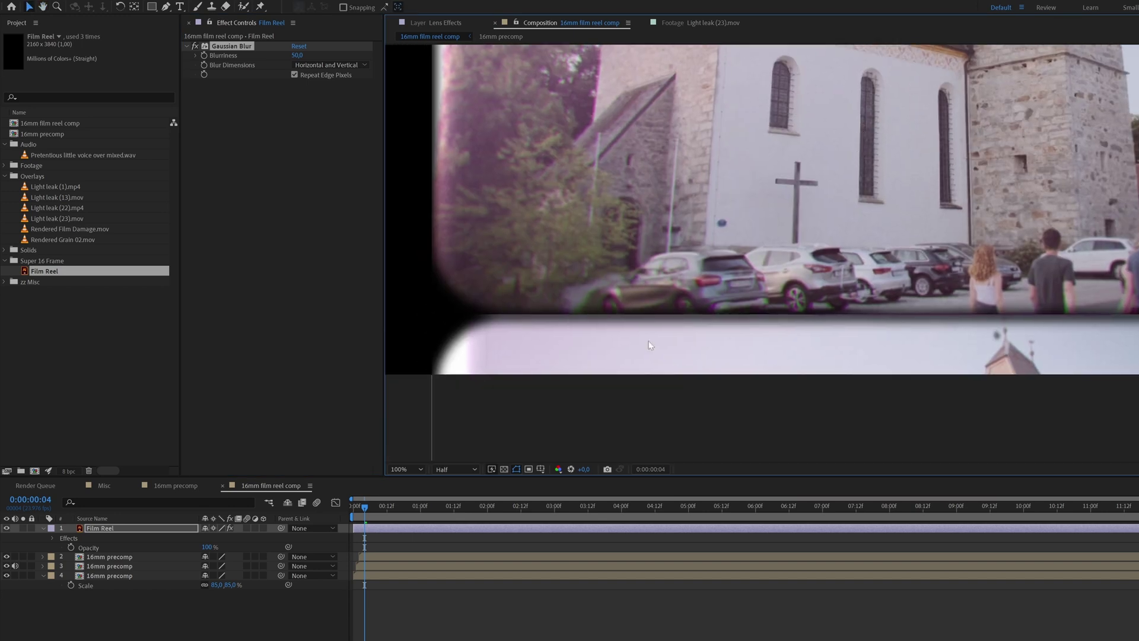
click(303, 56)
text(20)
key(Return)
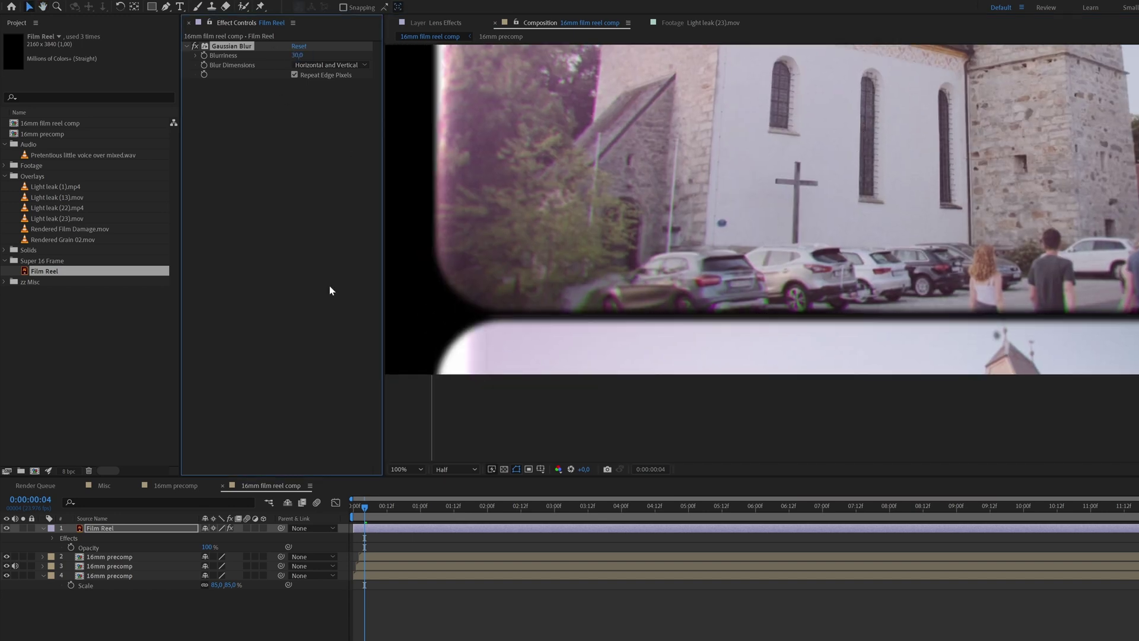
scroll(855, 415, down, 4)
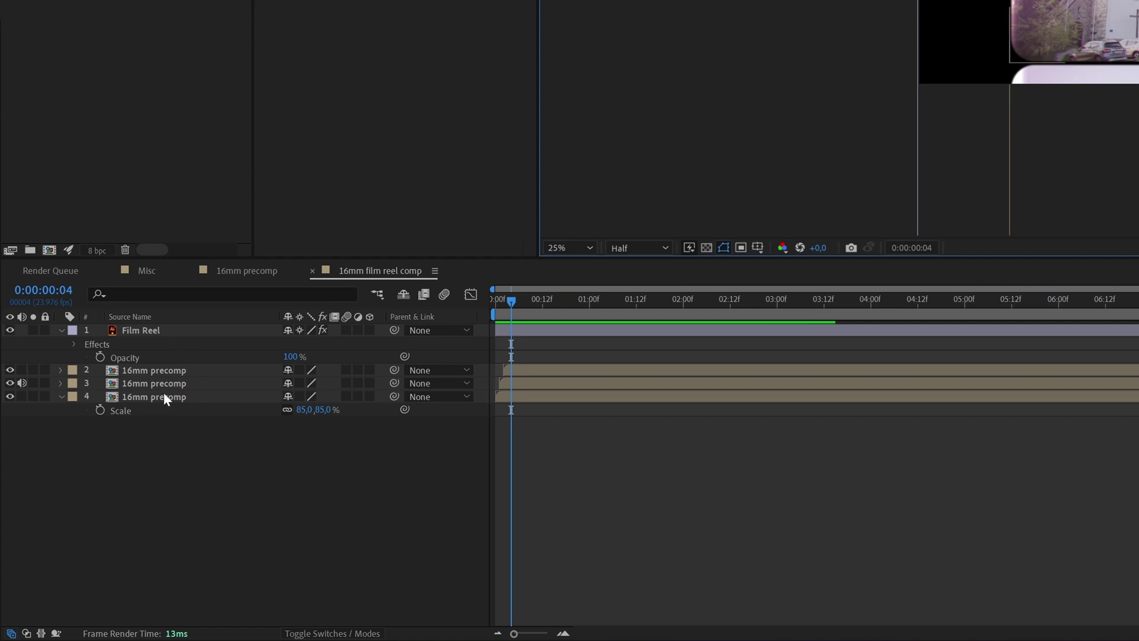
Parent all three 16mm precomp copies to Film Reel via the pick whip and reveal its rotation.
click(164, 396)
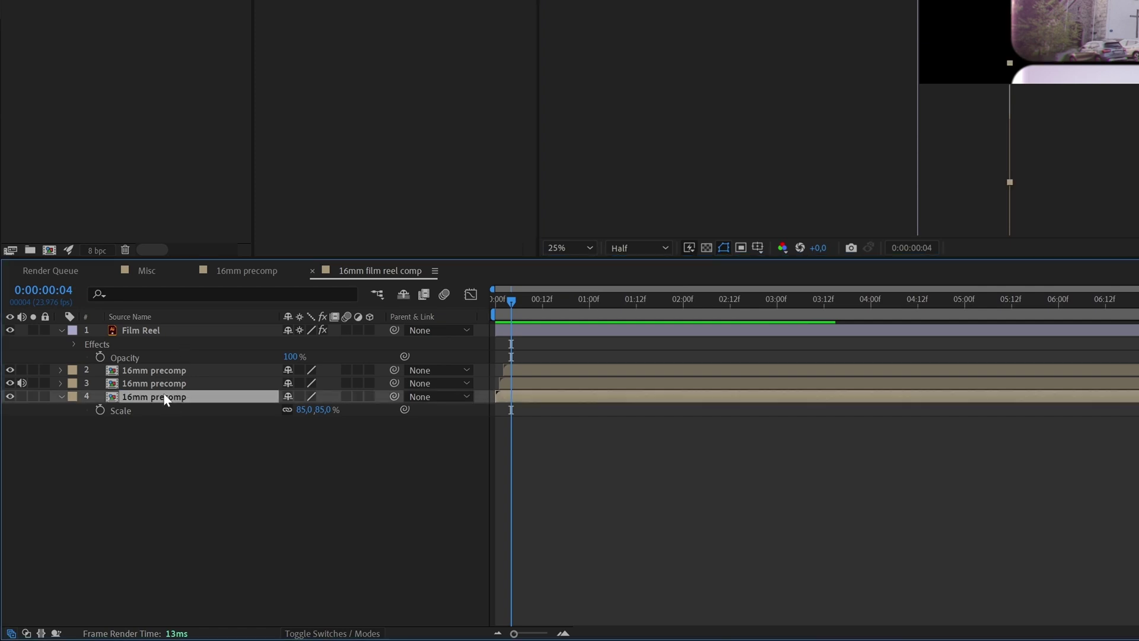
shift+click(167, 371)
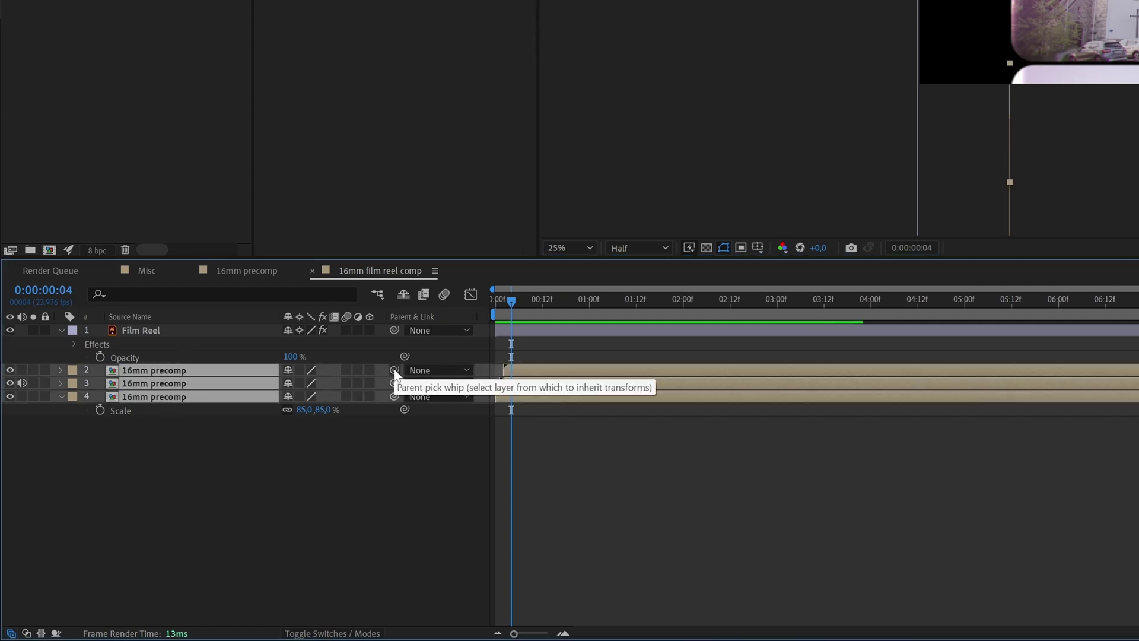
drag(394, 369, 234, 327)
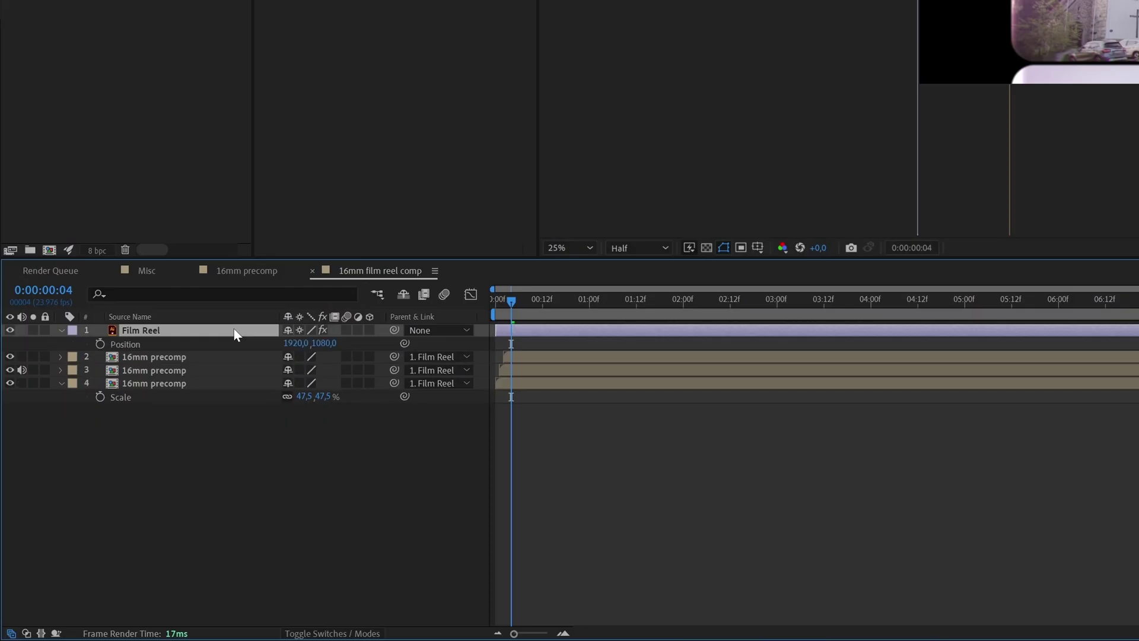
key(shift+r)
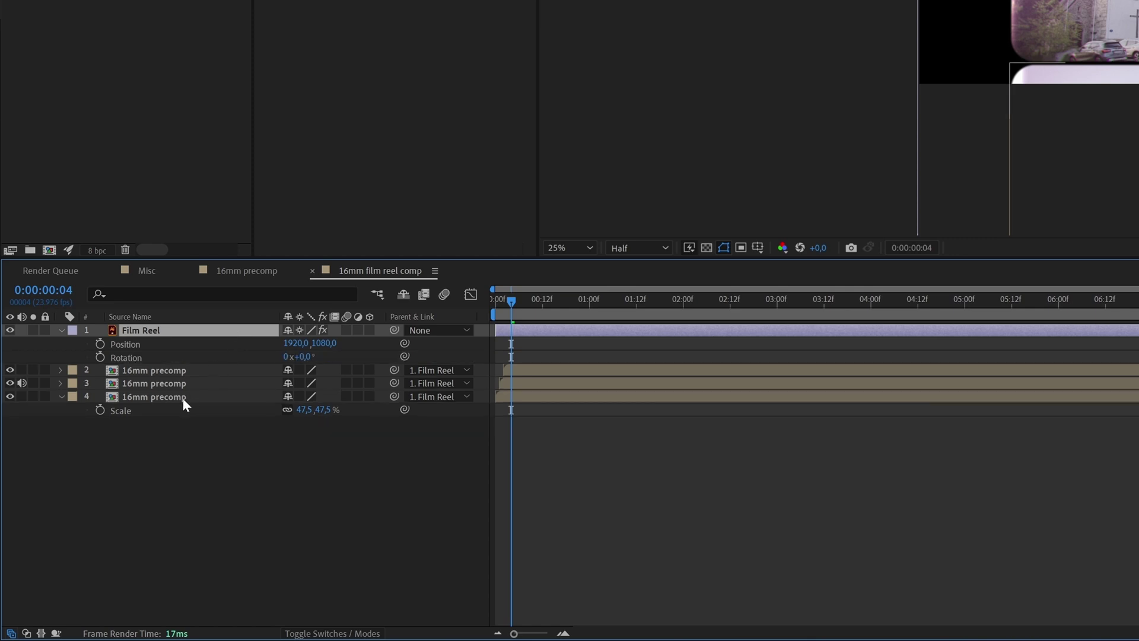
click(61, 397)
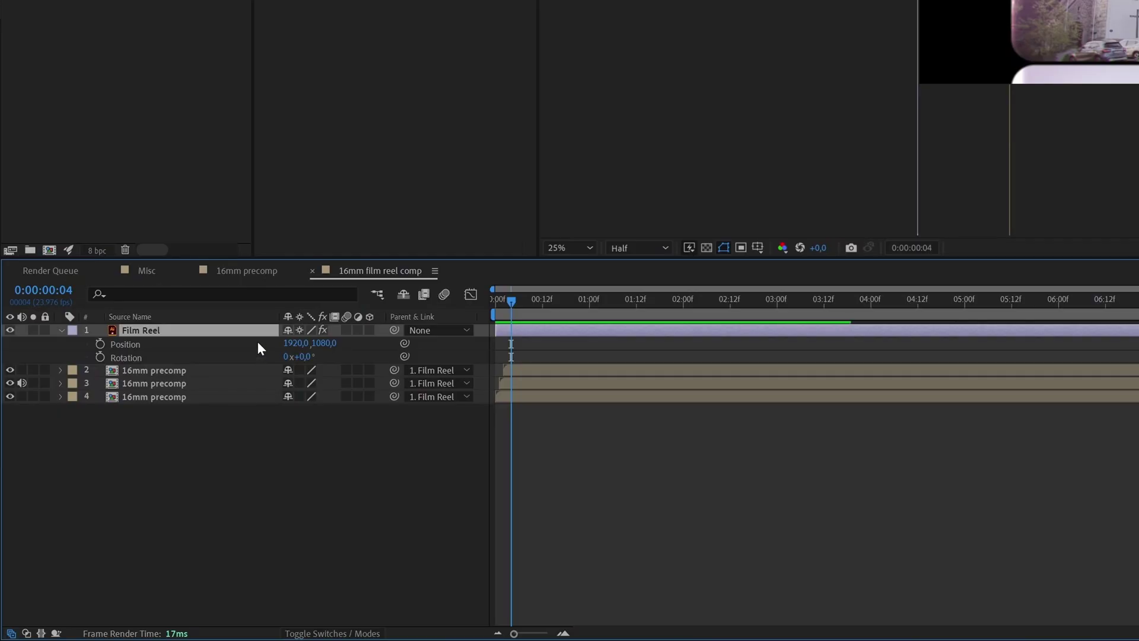
Separate Film Reel's Position and wiggle X, Y and rotation with wiggle(0.6,4), wiggle(0.4,60), wiggle(0.5,0.75).
click(229, 343)
right_click(229, 343)
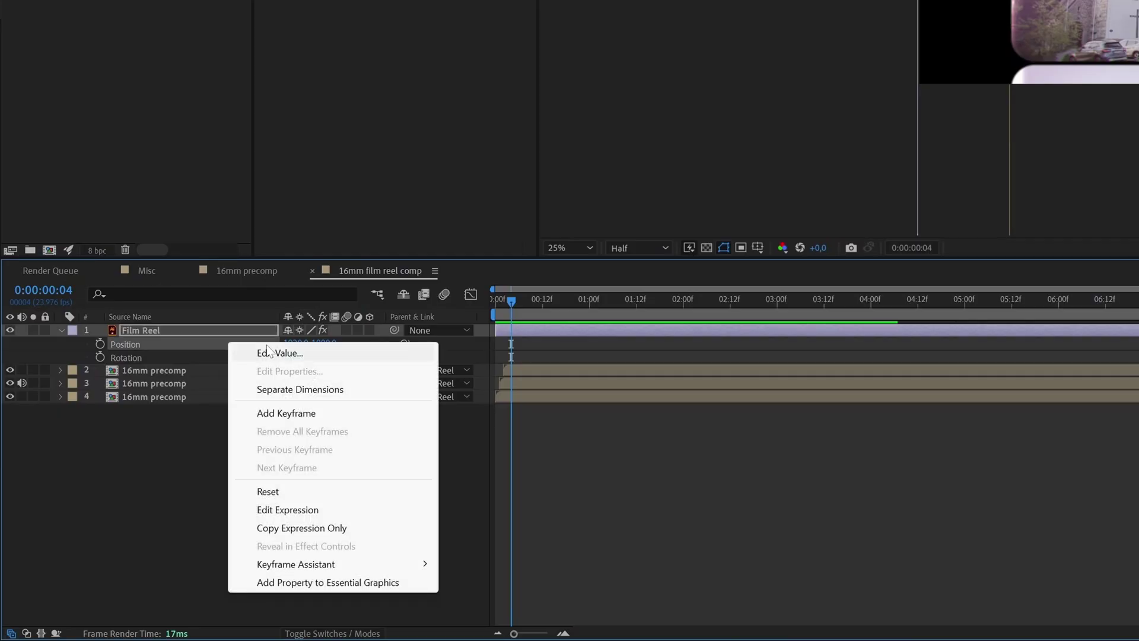
click(300, 390)
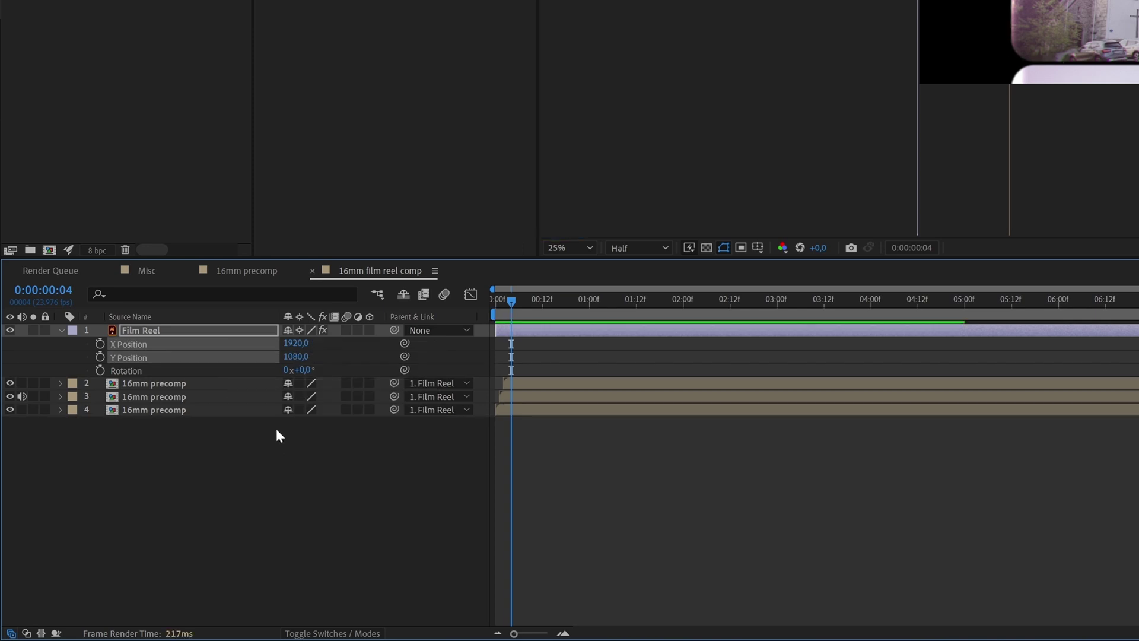
alt+click(101, 369)
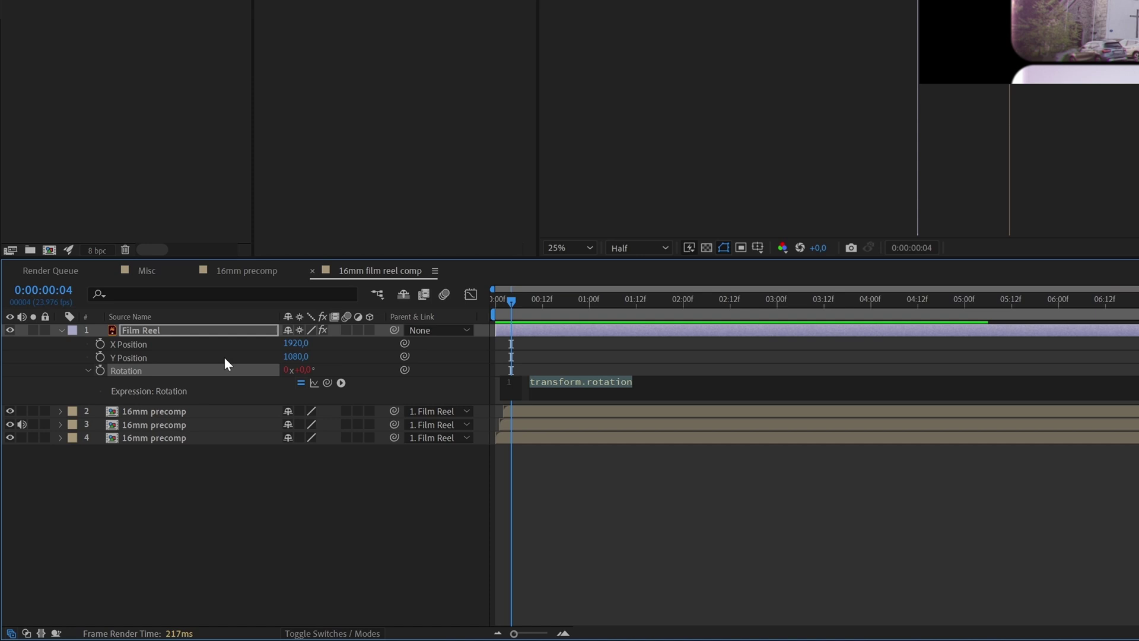
text(wiggle(0.4,60)
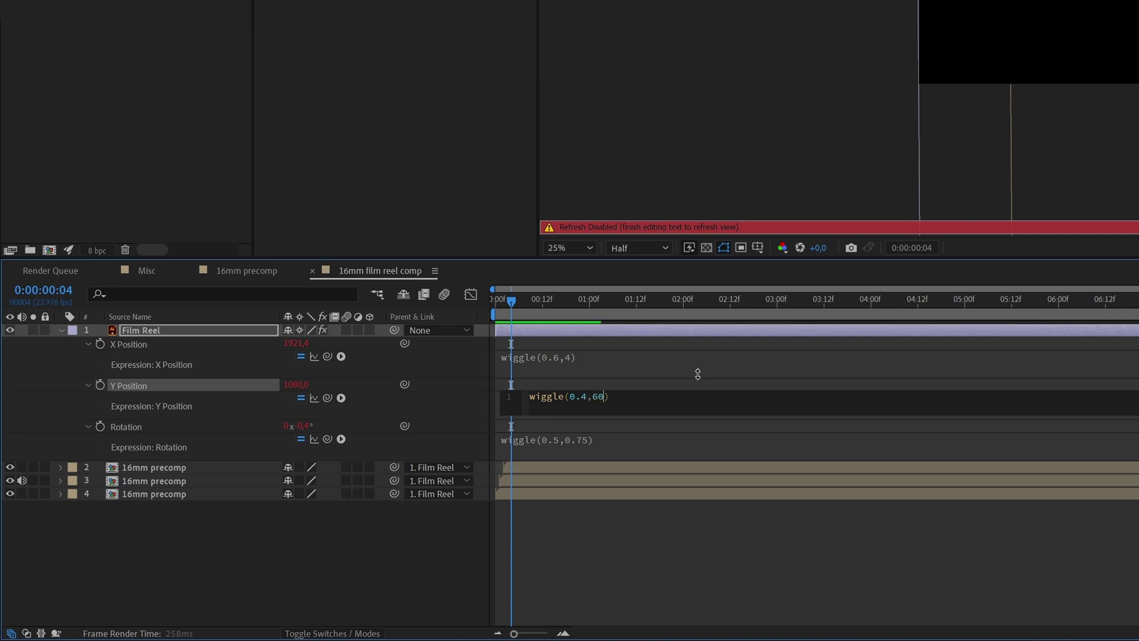
click(693, 517)
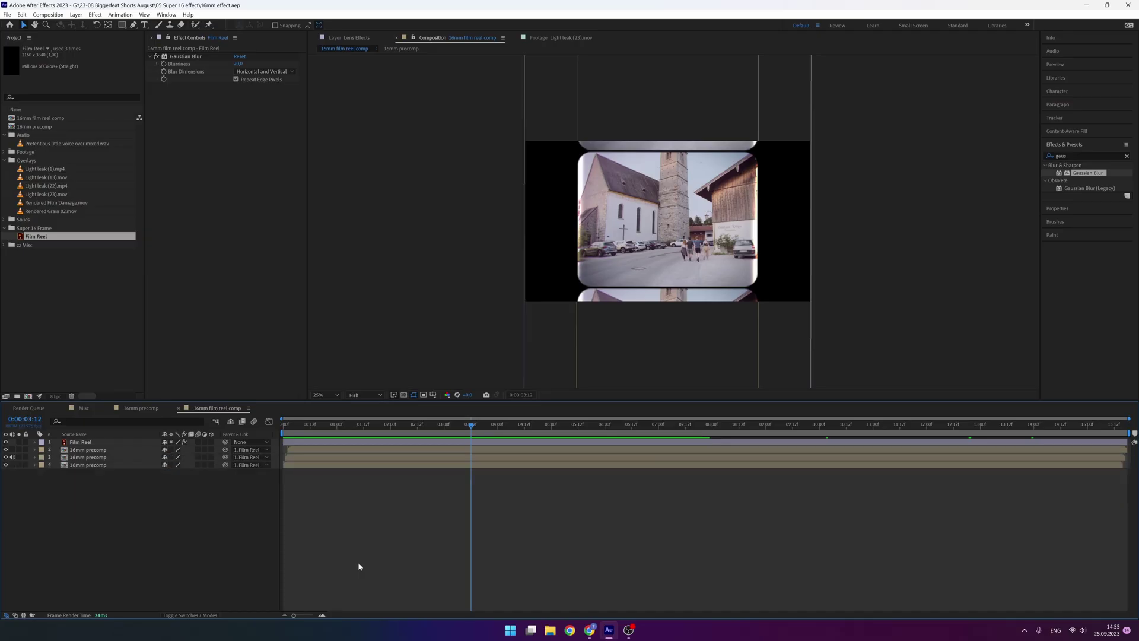
Add a null object, make it Film Reel's parent, and rename it Jitter Null.
right_click(339, 498)
mouse_move(450, 495)
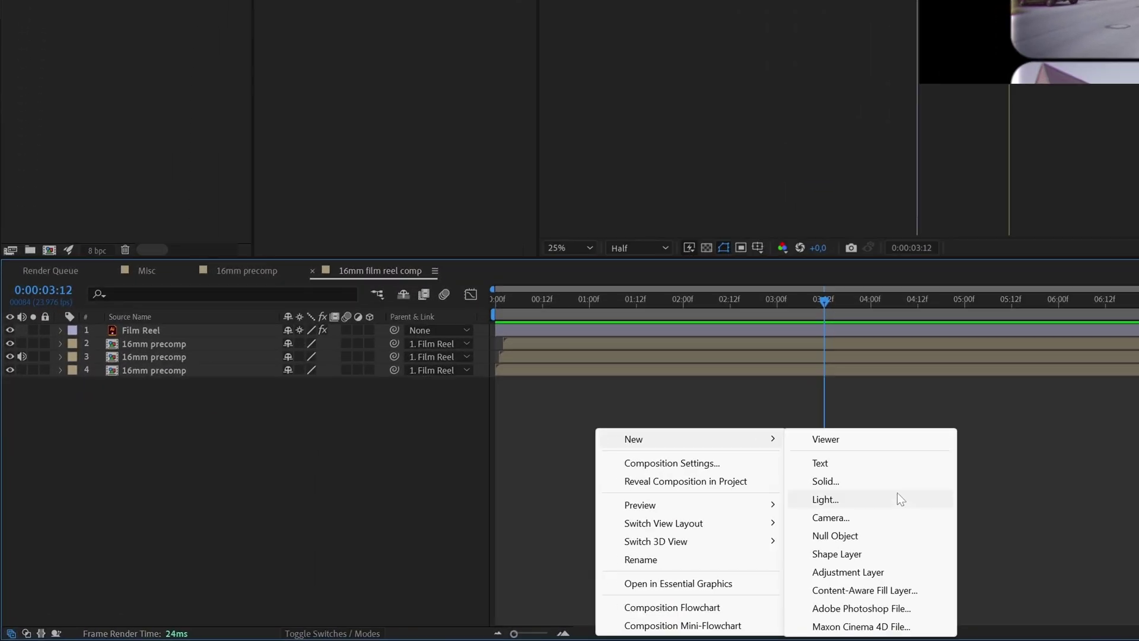
click(898, 535)
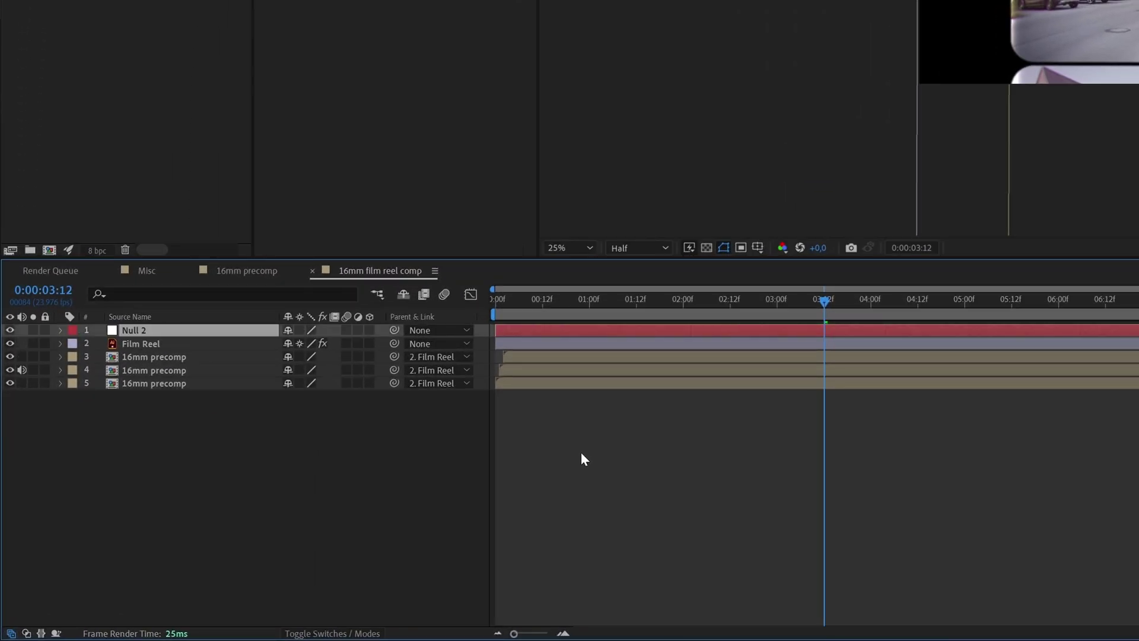
drag(241, 342, 224, 329)
key(Return)
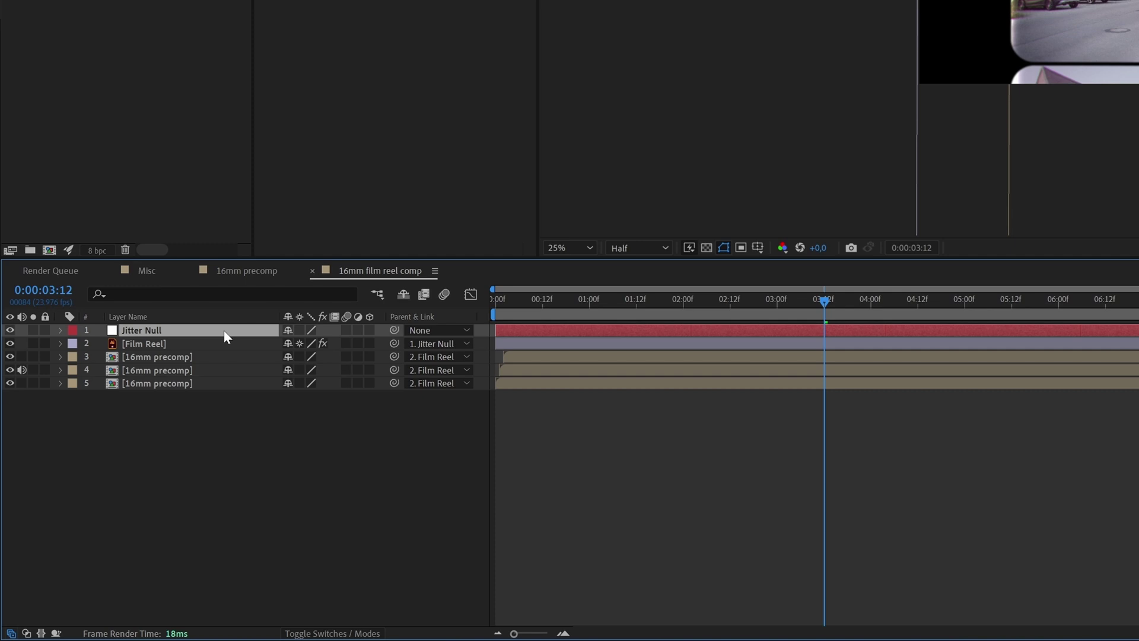
Separate the null's Position, give X Position wiggle(24,1), and add an expression to Y Position.
key(p)
right_click(217, 343)
click(313, 390)
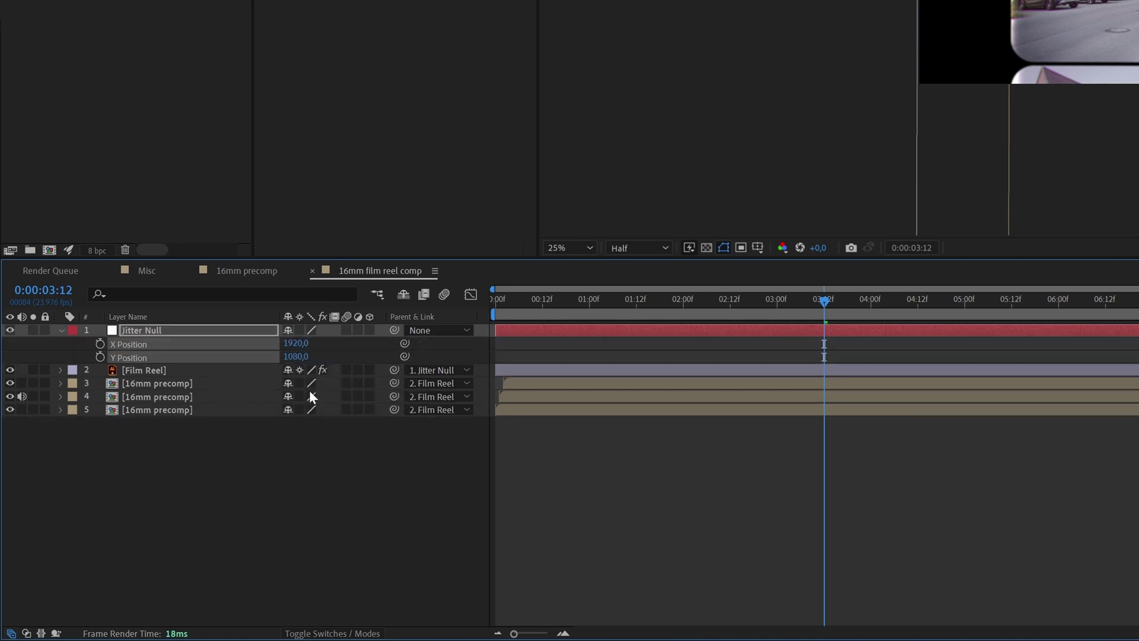
alt+click(99, 343)
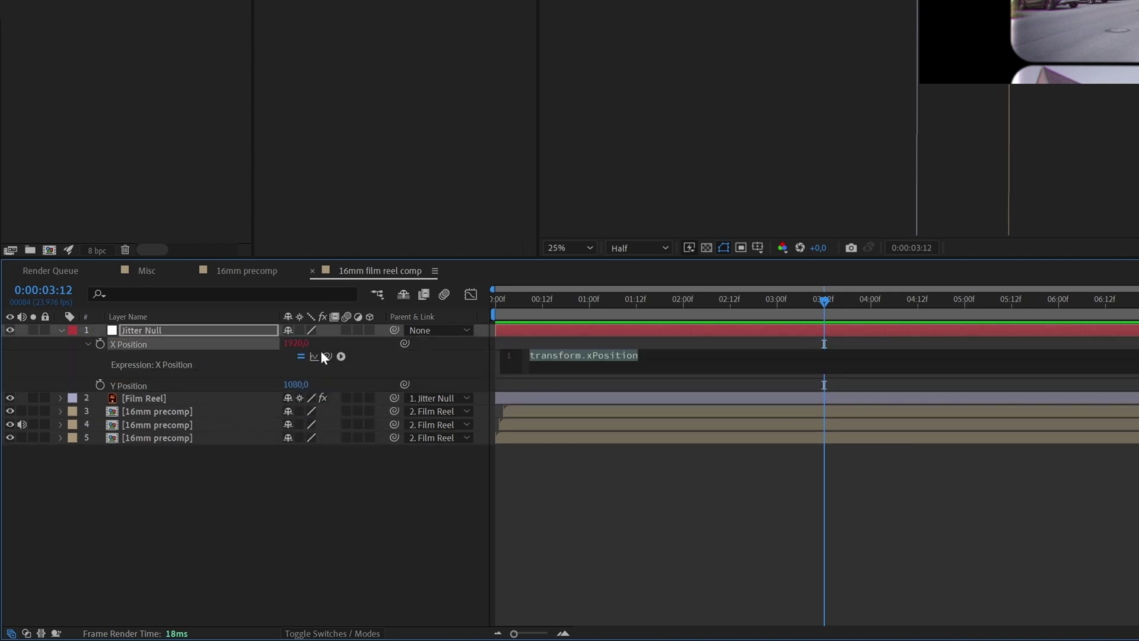
text(wiggle(24,2)
key(BackSpace)
text(1)
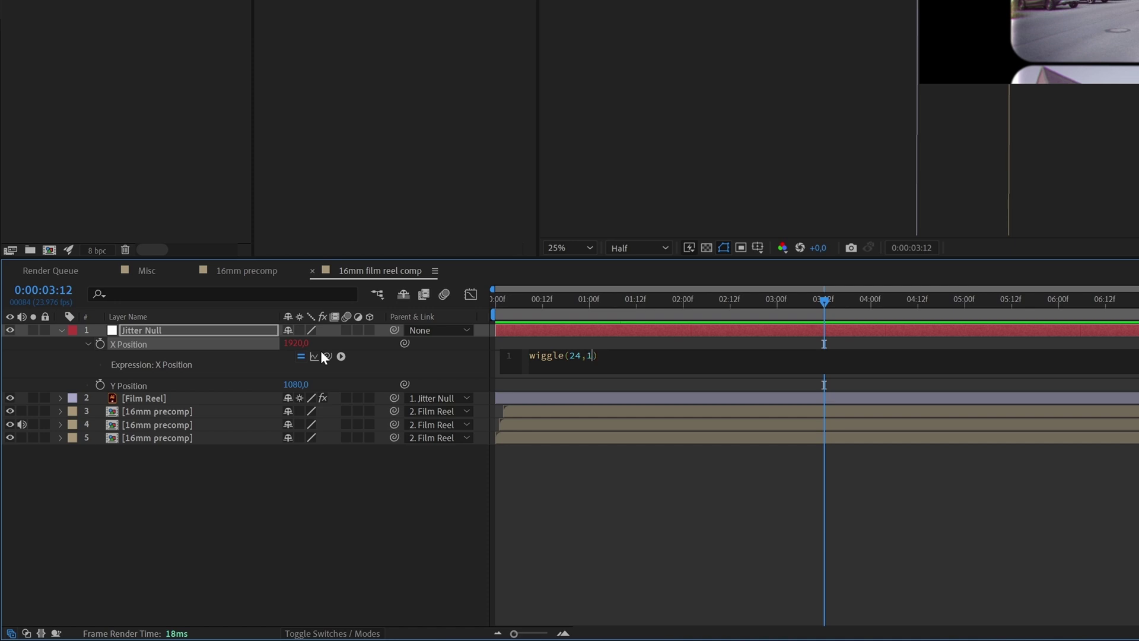
key(KP_Enter)
alt+click(100, 385)
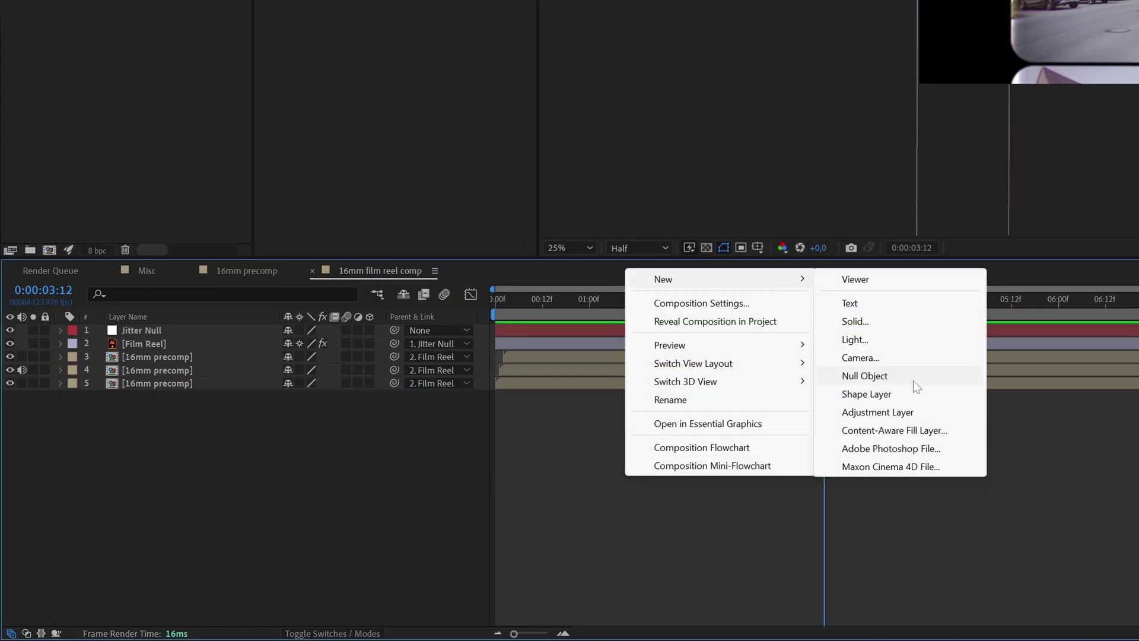
Add a Turbulent Displace adjustment layer on top and drive its Evolution with the 'time' expression.
click(912, 410)
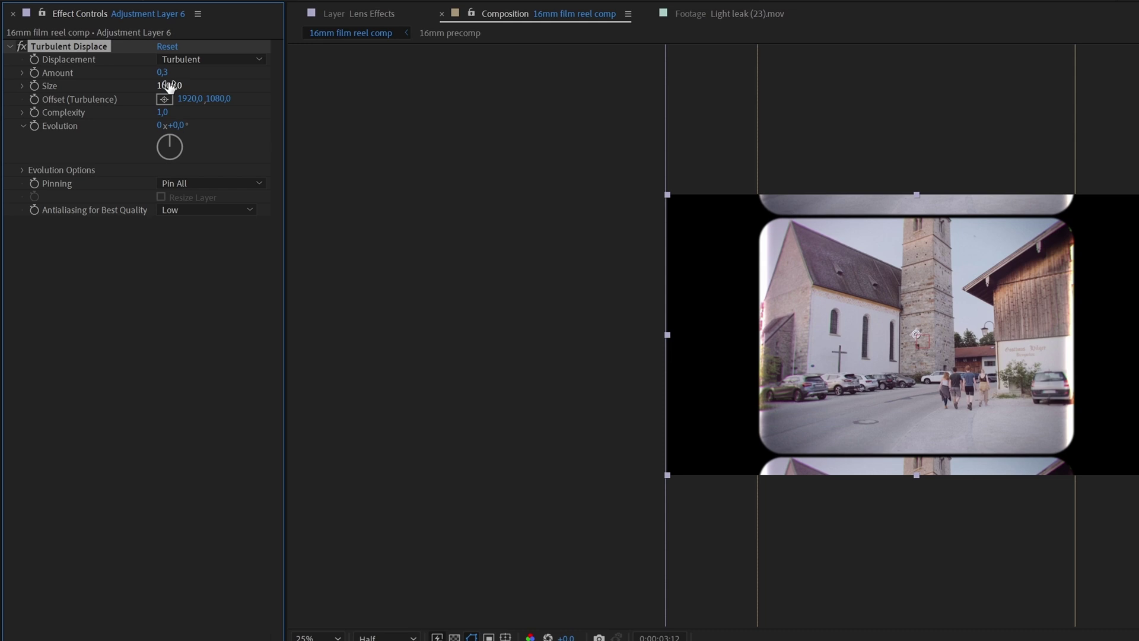
alt+click(34, 125)
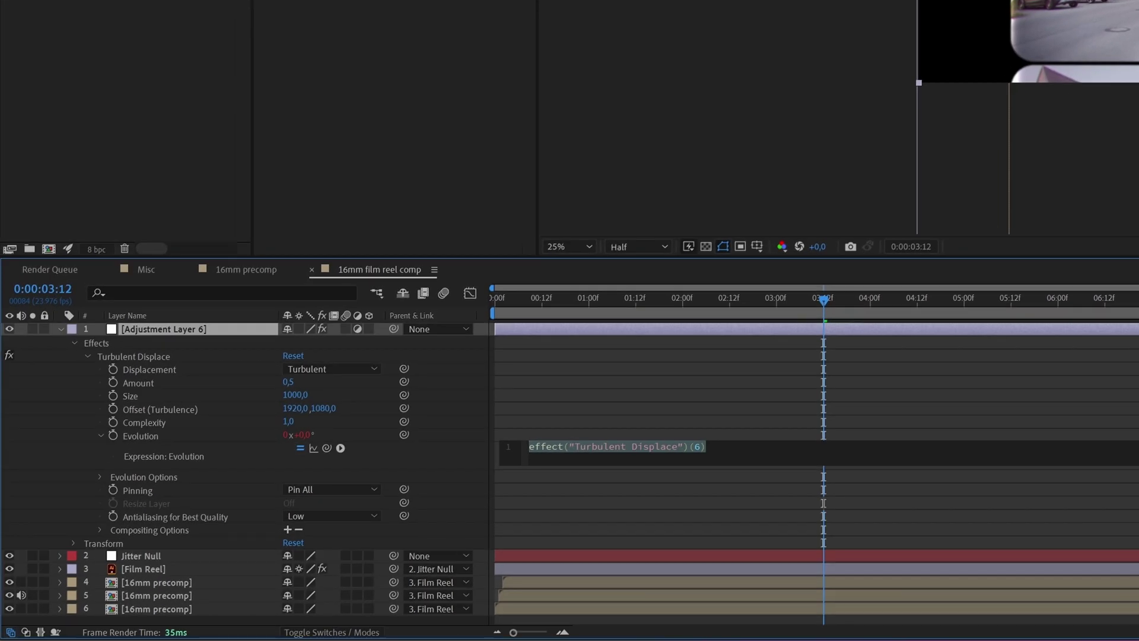
text(time)
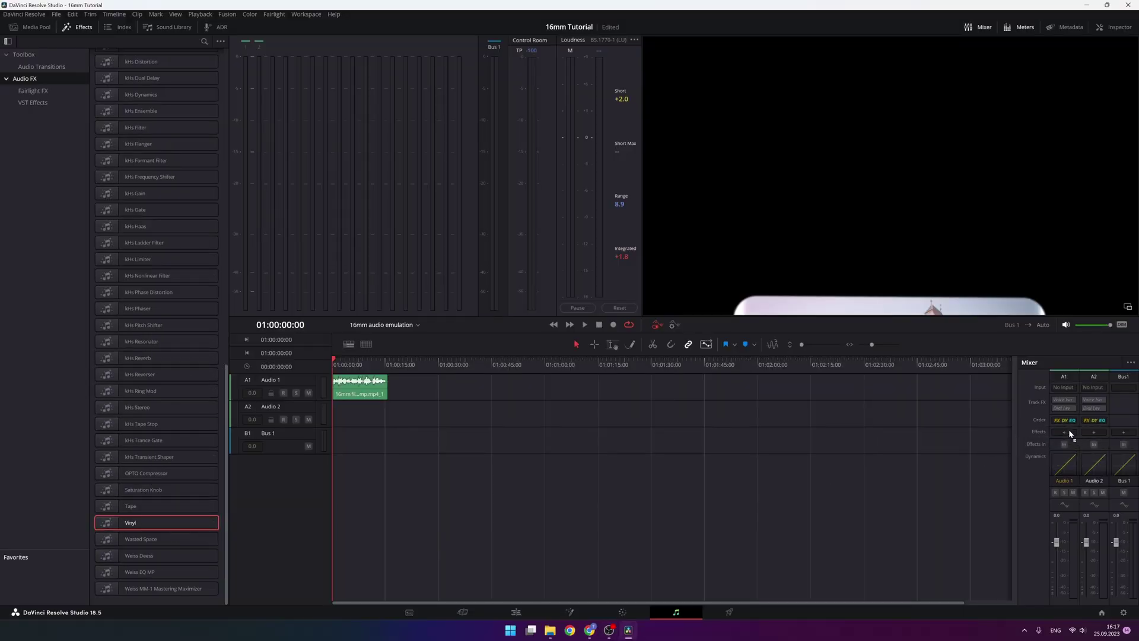
Apply Vinyl to Audio 1 and set it to the 1960 era, with Wear about 28% and Warp about 40%.
drag(1070, 434, 1069, 429)
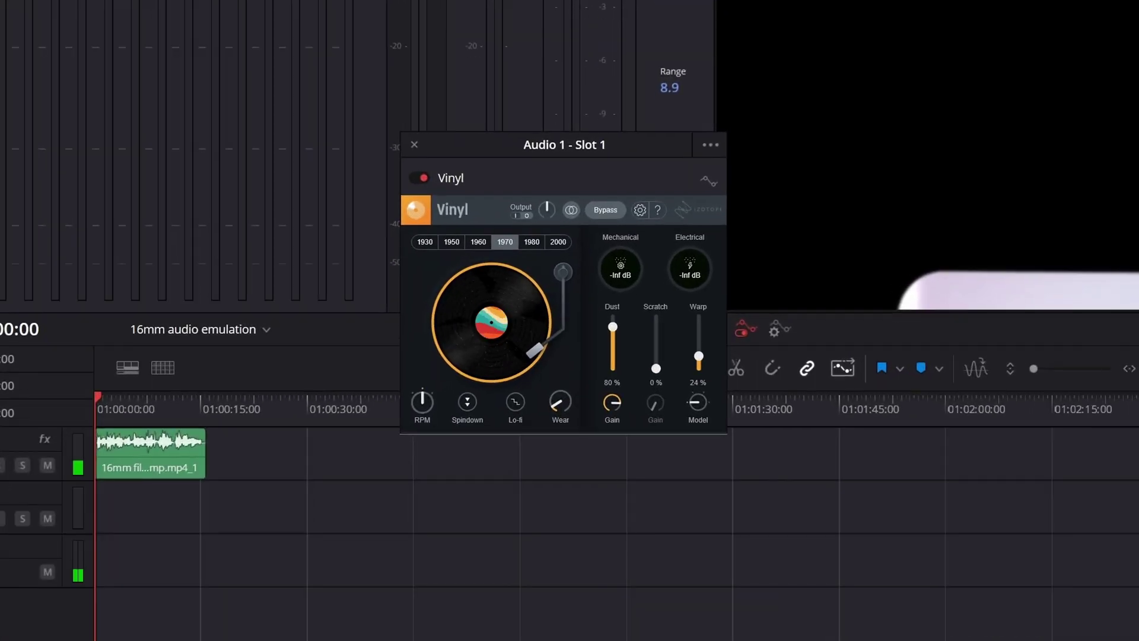
key(space)
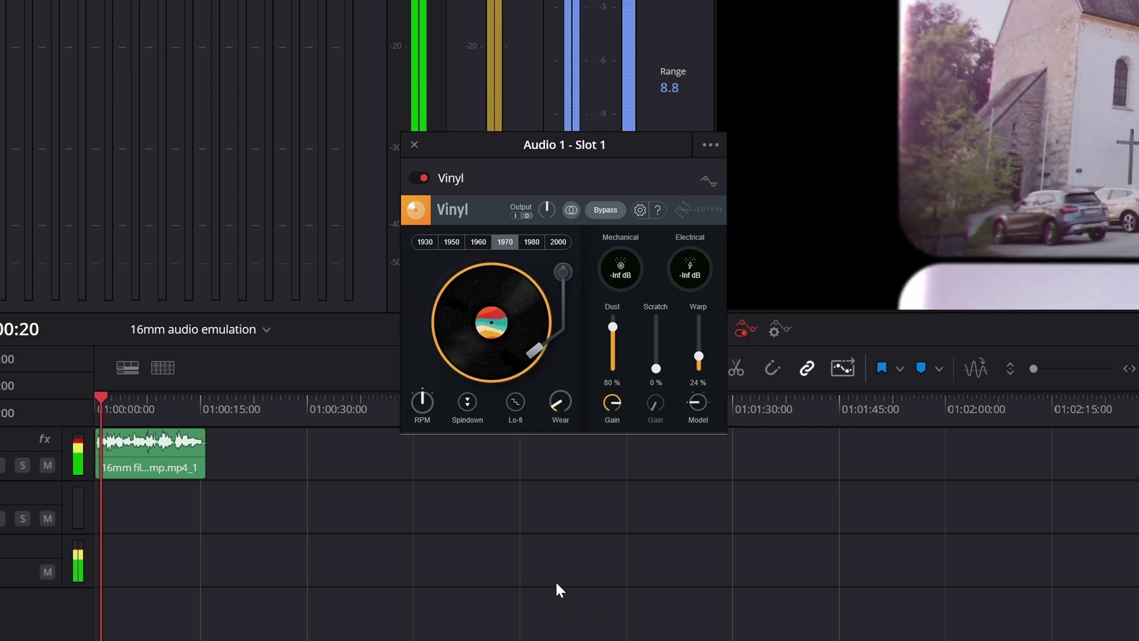
click(480, 242)
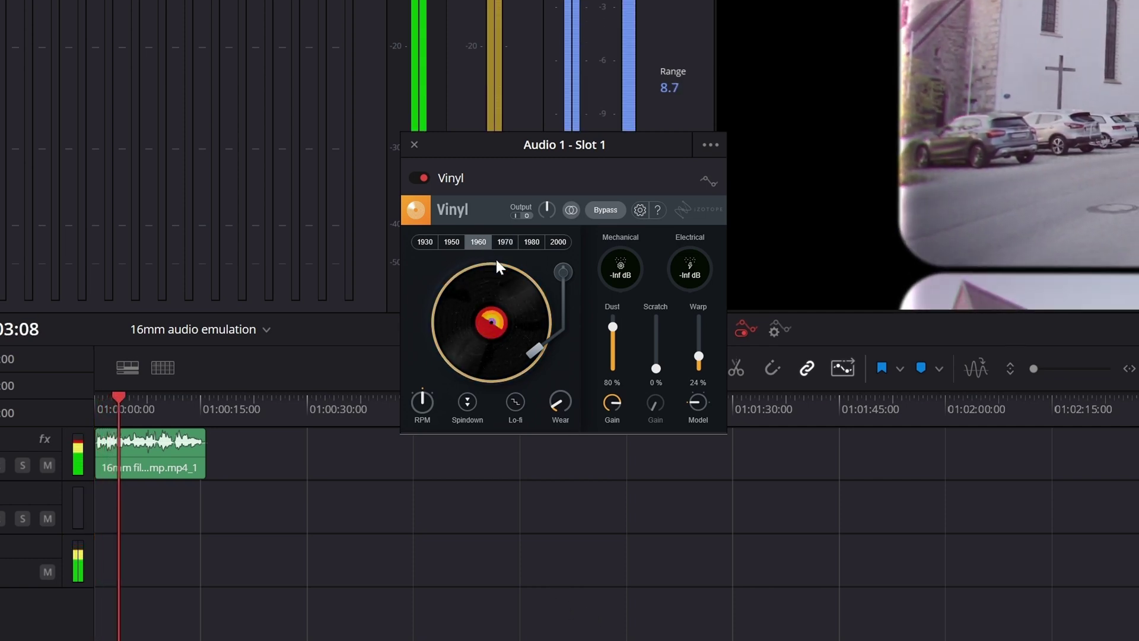
drag(560, 402, 614, 311)
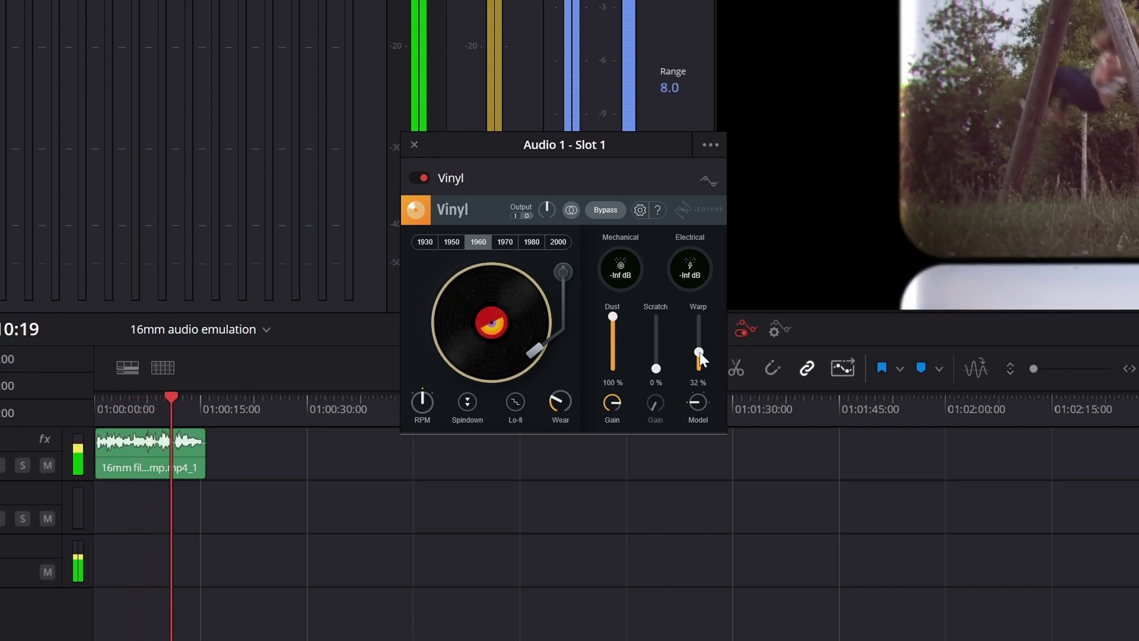
drag(698, 356, 699, 349)
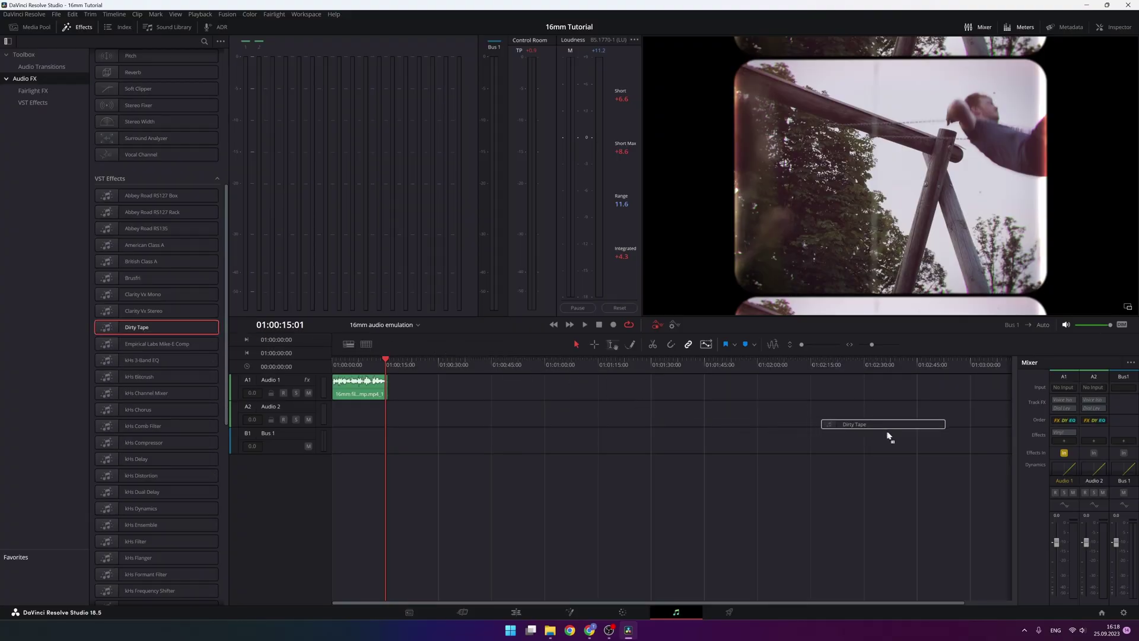
Insert Dirty Tape after Vinyl on Audio 1, with Dirt at 6.1 and Drive at 7.5.
drag(887, 435, 1014, 434)
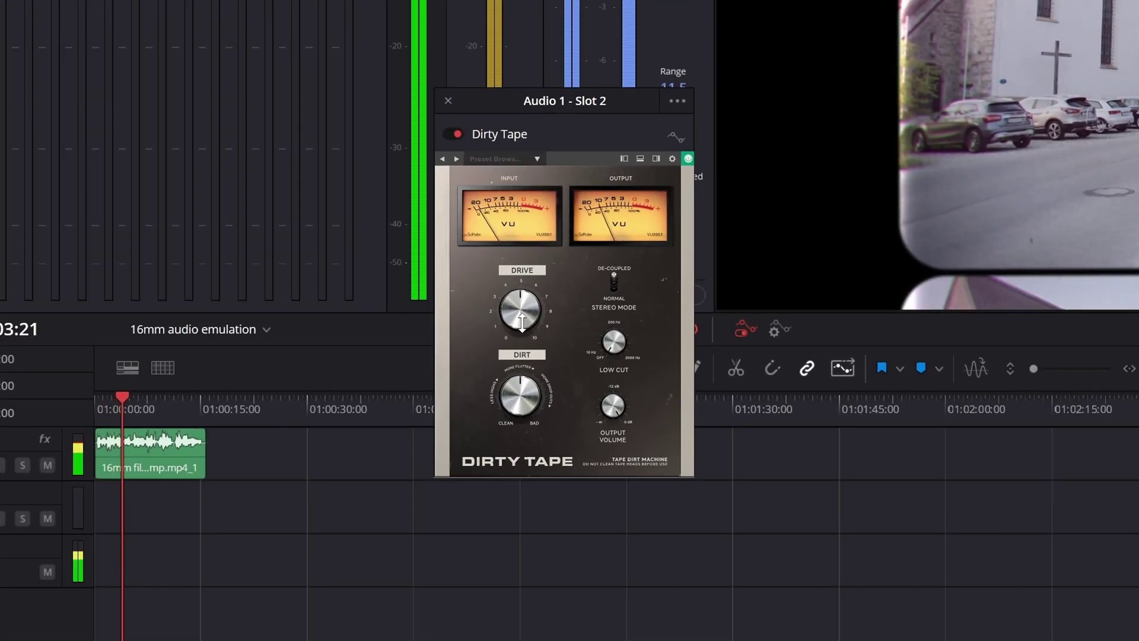
drag(524, 313, 519, 287)
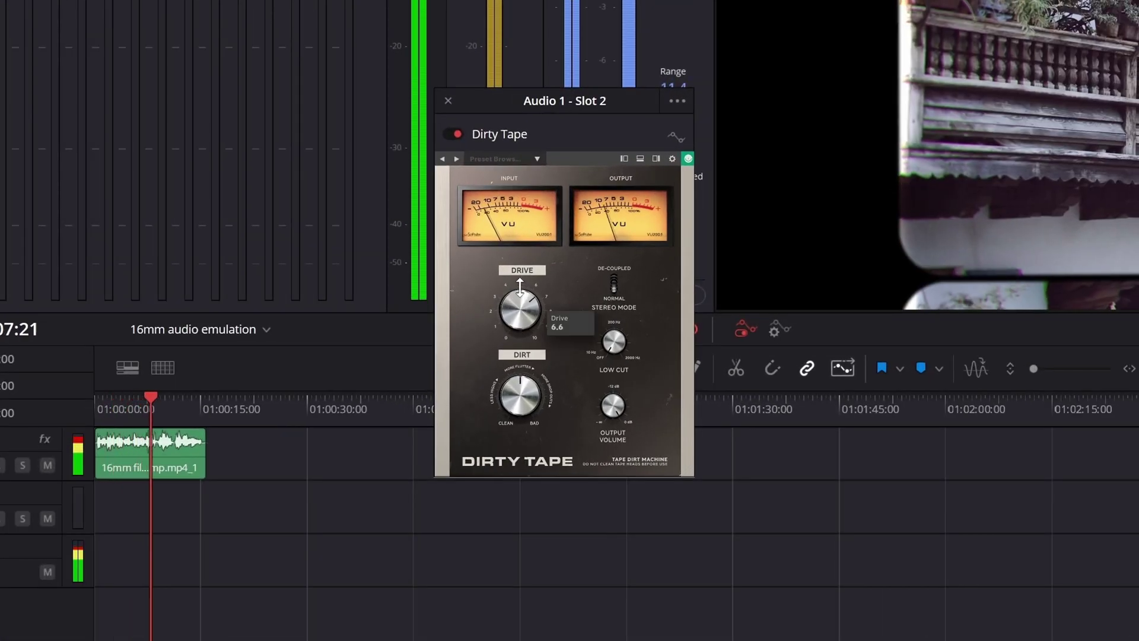
drag(515, 397, 514, 387)
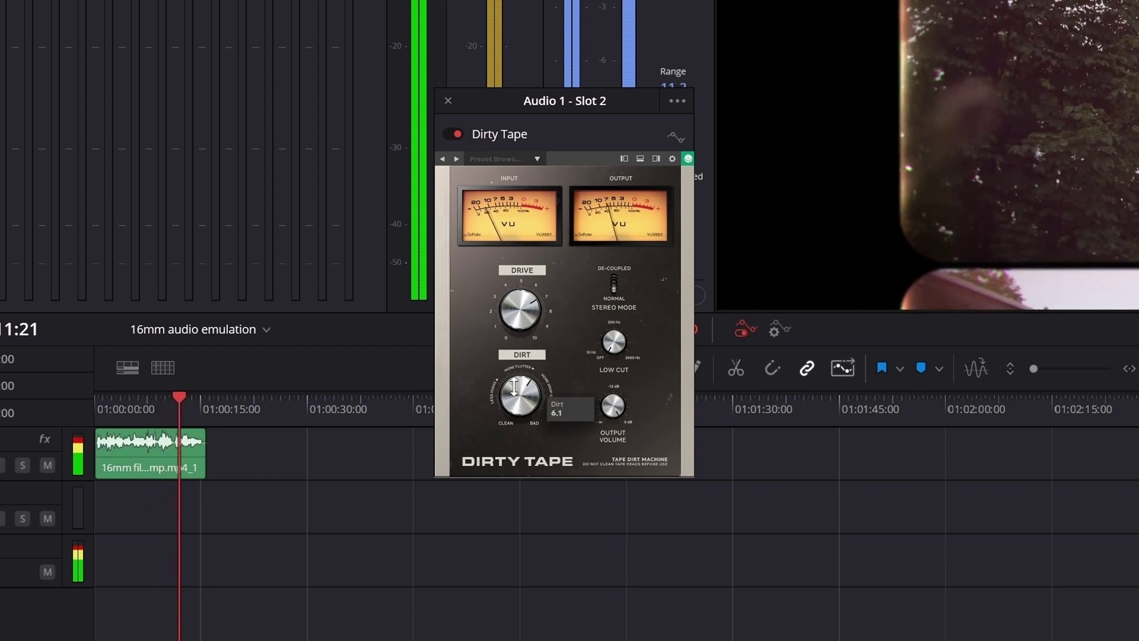
drag(514, 310, 513, 297)
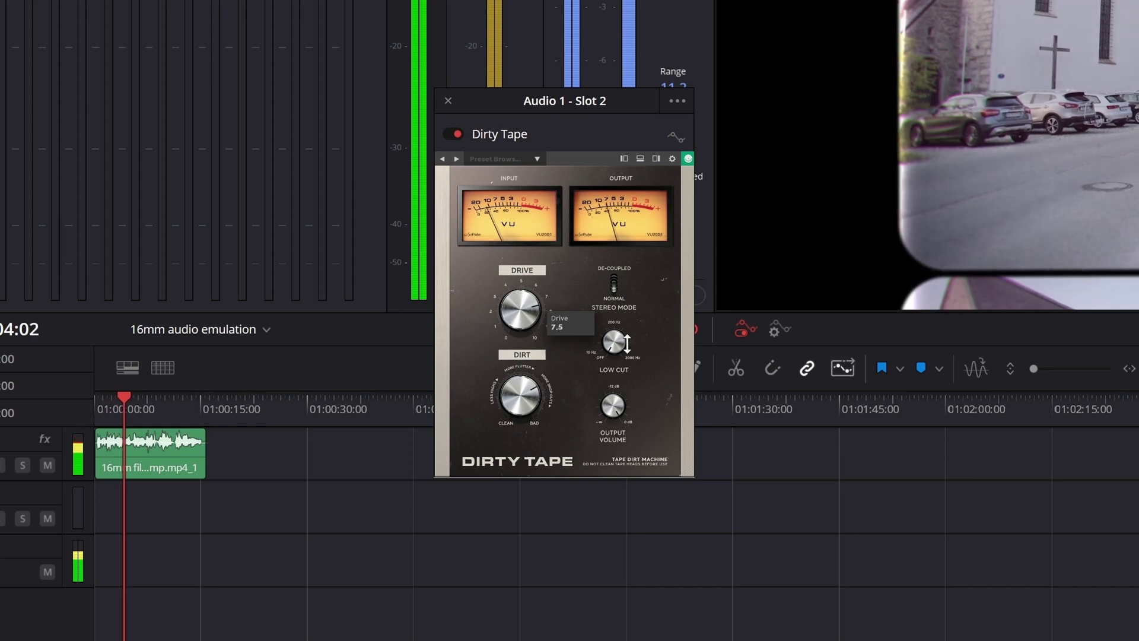